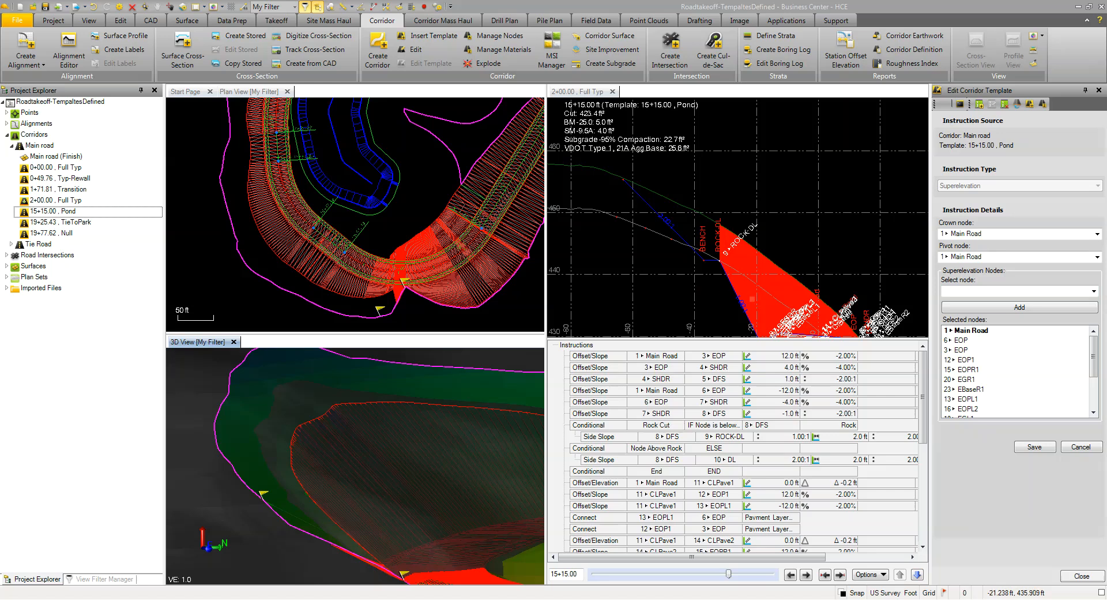
Examine the bench and rock daylight area in the 15+15.00 Pond cross-section, then close the template editing
{"action": "middle_click_drag", "start_coordinate": [754, 301], "coordinate": [736, 253]}
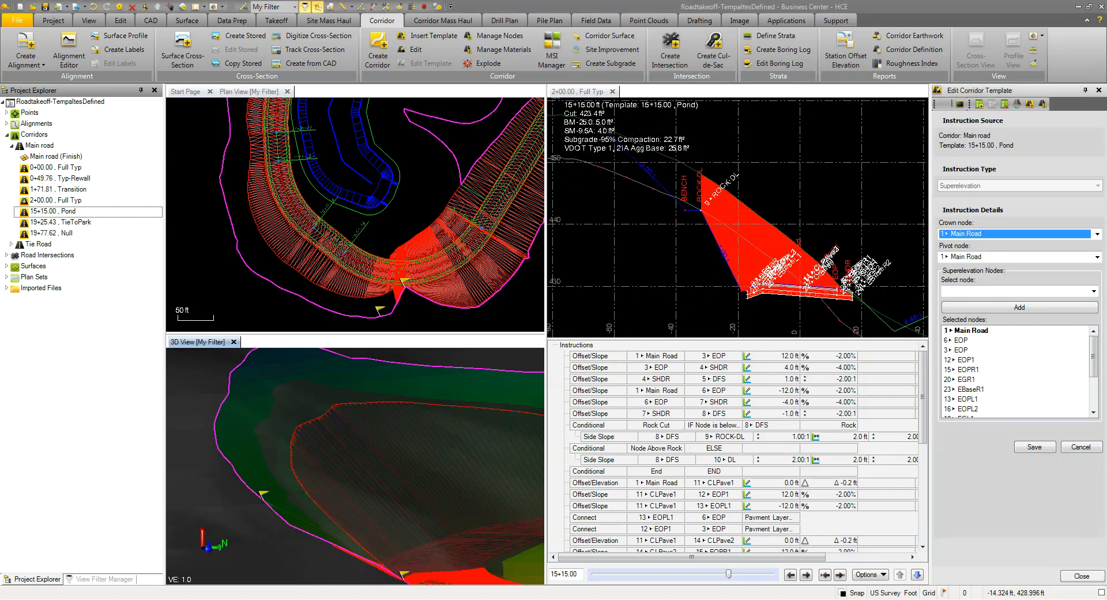
{"action": "scroll", "coordinate": [750, 288], "scroll_direction": "up", "scroll_amount": 2}
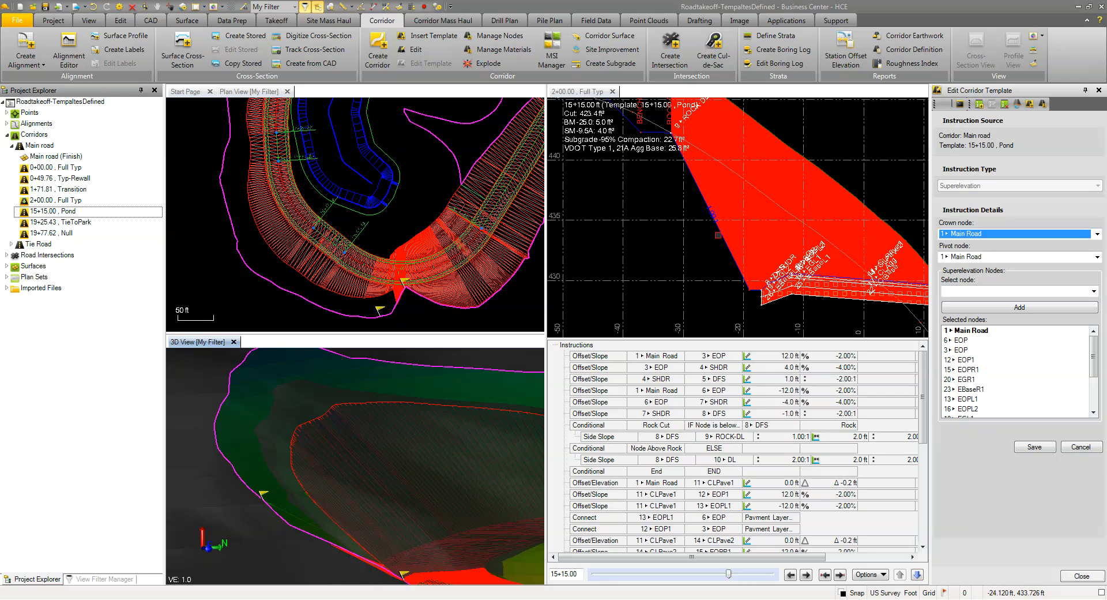
{"action": "middle_click_drag", "start_coordinate": [700, 237], "coordinate": [744, 310]}
{"action": "middle_click_drag", "start_coordinate": [680, 216], "coordinate": [711, 267]}
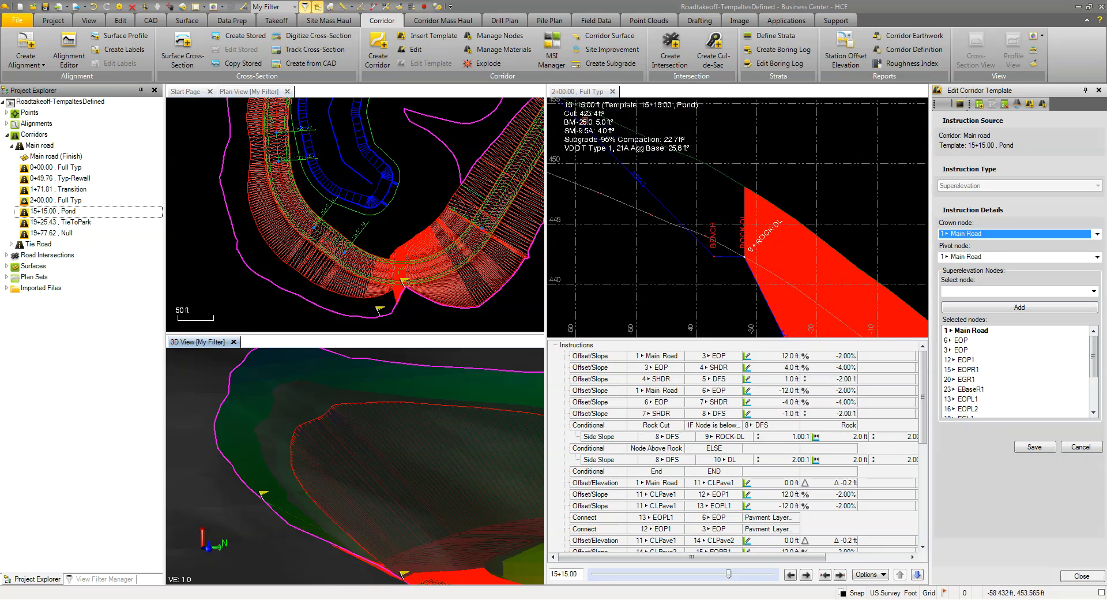
{"action": "mouse_move", "coordinate": [647, 187]}
{"action": "middle_mouse_down"}
{"action": "mouse_move", "coordinate": [653, 197]}
{"action": "mouse_move", "coordinate": [643, 181]}
{"action": "middle_mouse_up"}
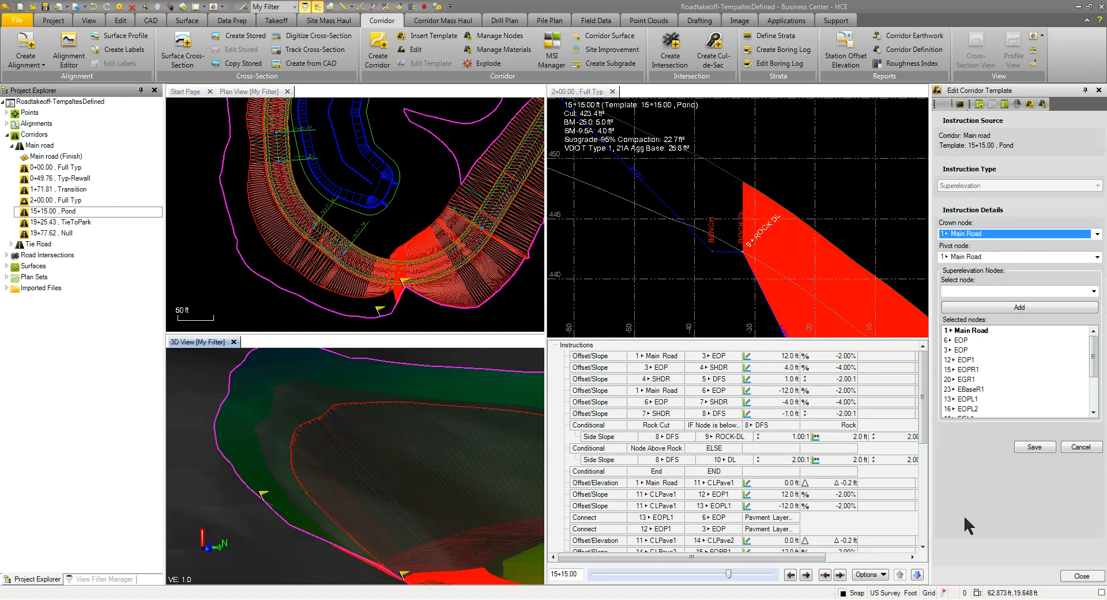
{"action": "left_click", "coordinate": [1082, 576]}
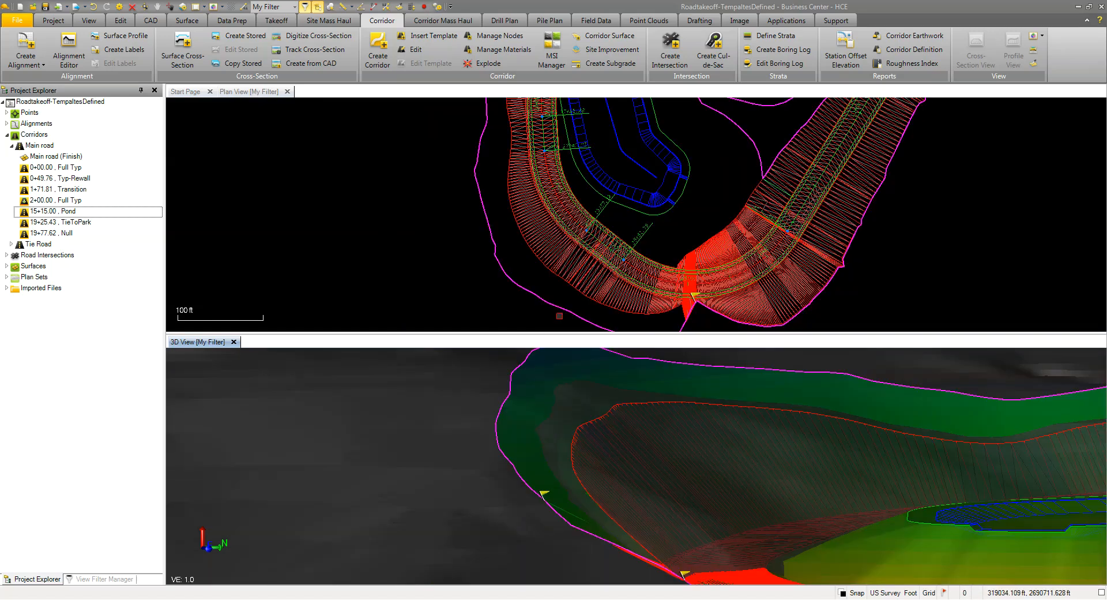
Explode the Main road (Finish) corridor surface into individual lines and clear the resulting selection
{"action": "left_click", "coordinate": [570, 271]}
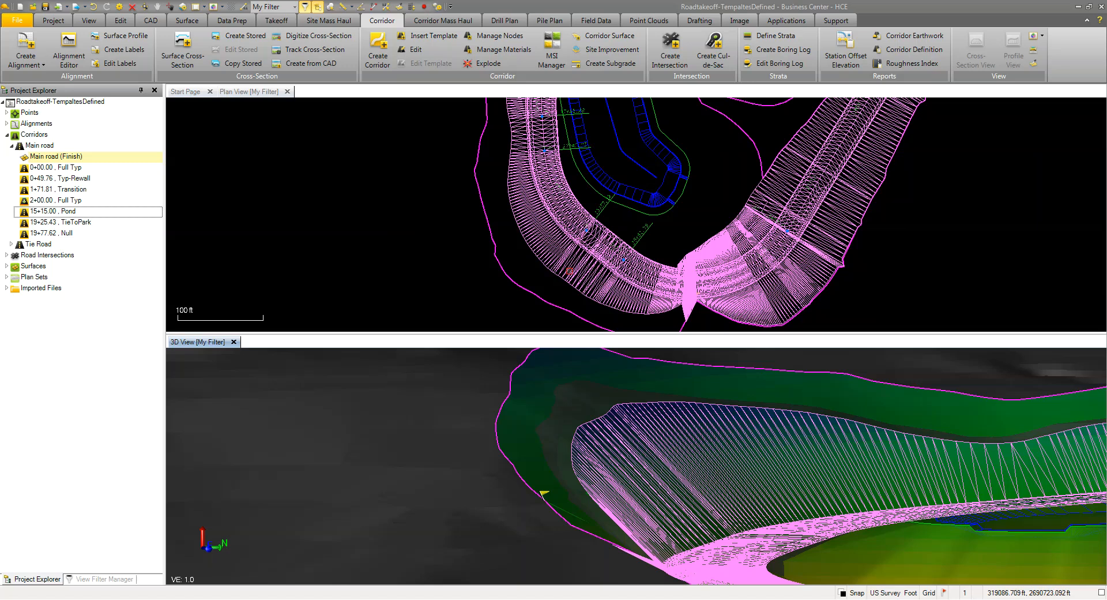
{"action": "left_click", "coordinate": [90, 21]}
{"action": "left_click", "coordinate": [115, 21]}
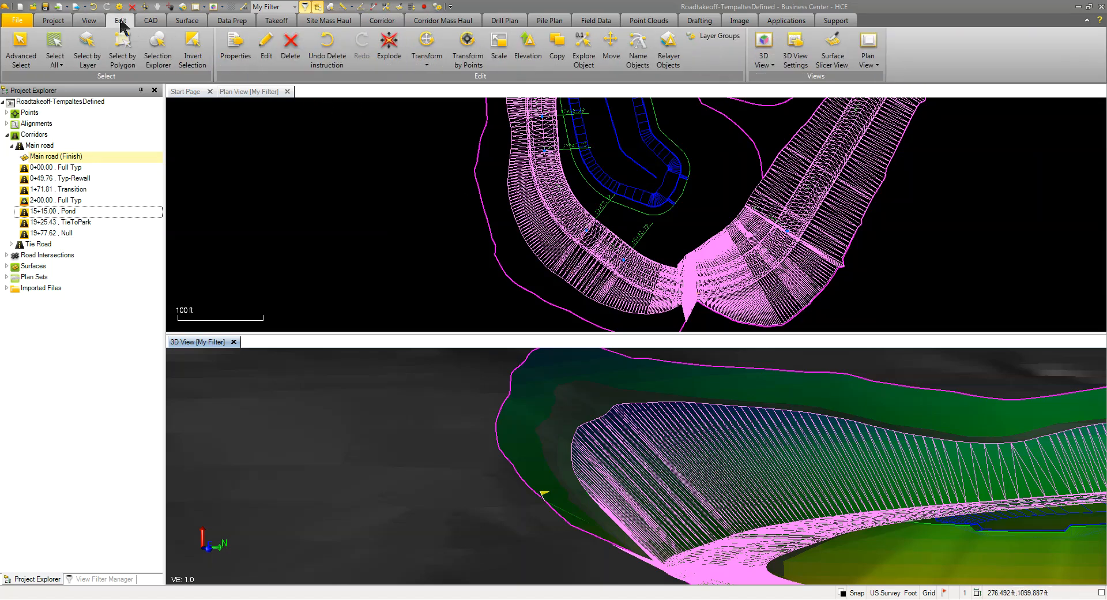
{"action": "left_click", "coordinate": [385, 57]}
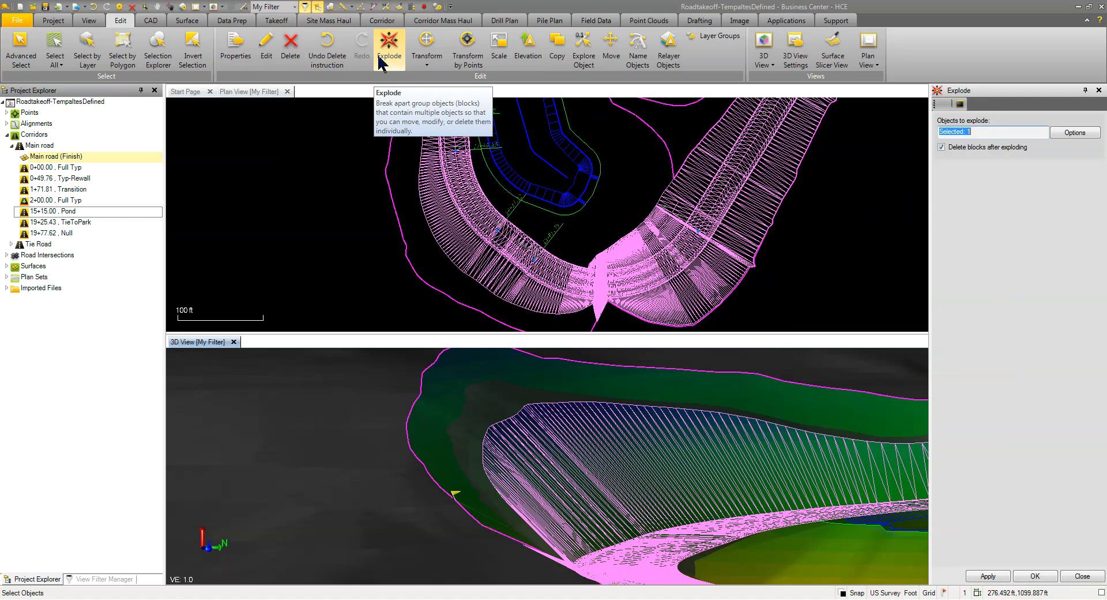
{"action": "left_click", "coordinate": [1035, 576]}
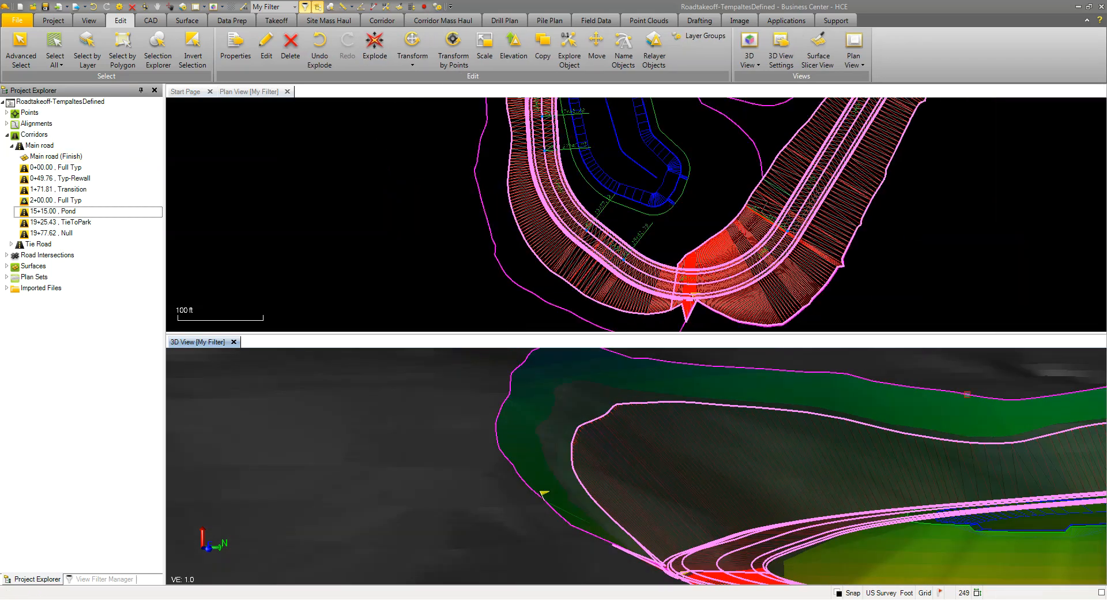
{"action": "key", "text": "Escape"}
Select the long ROCK-DL 3D polyline along the outer edge of the curve to check its extent
{"action": "middle_click_drag", "start_coordinate": [574, 283], "coordinate": [488, 228]}
{"action": "scroll", "coordinate": [546, 257], "scroll_direction": "up", "scroll_amount": 2}
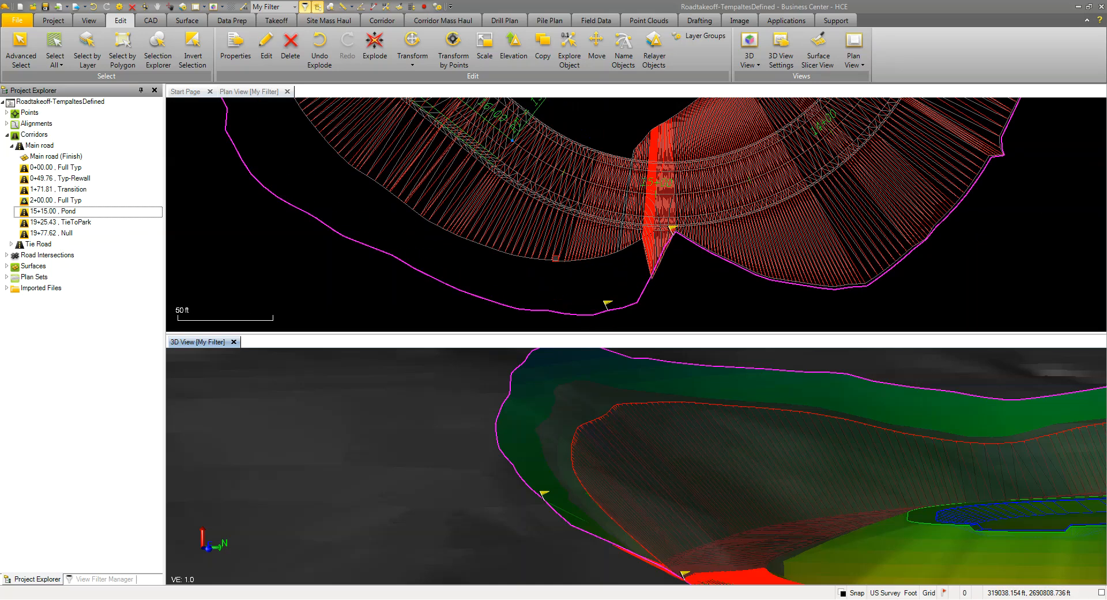
{"action": "mouse_move", "coordinate": [545, 261]}
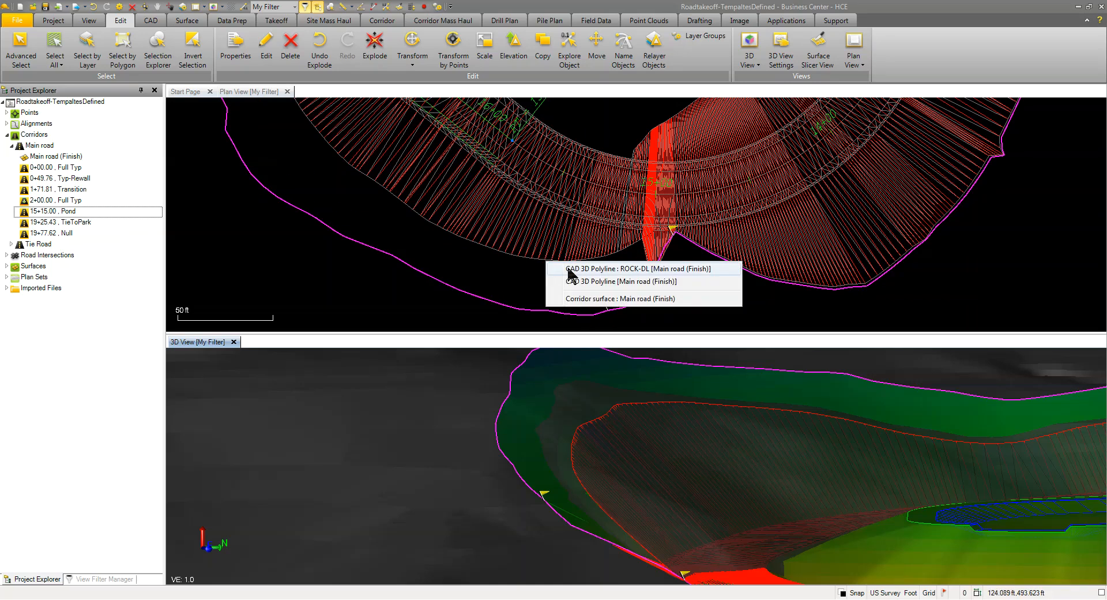
{"action": "left_click", "coordinate": [583, 277]}
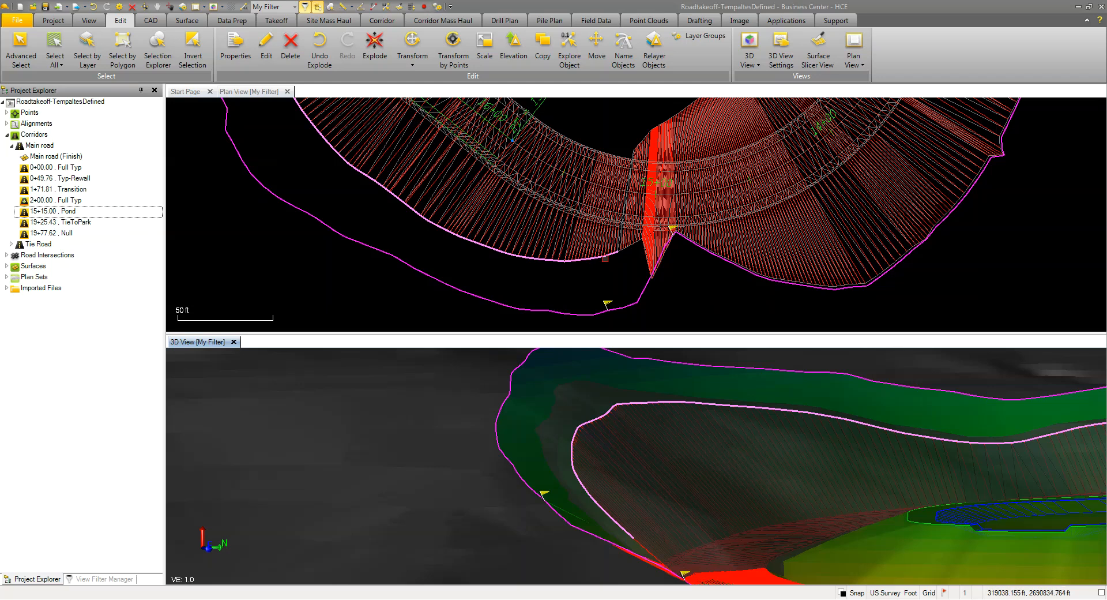
Break the adjoining ROCK-DL polyline at the corner just before the pointed spike near station 15+00
{"action": "scroll", "coordinate": [634, 248], "scroll_direction": "up", "scroll_amount": 2}
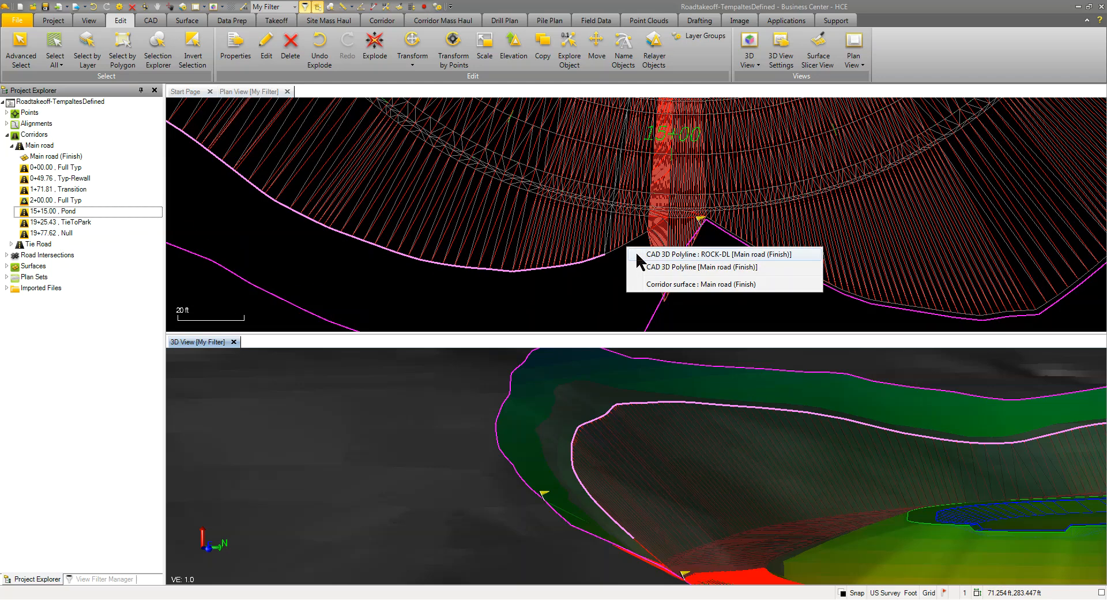
{"action": "left_click", "coordinate": [635, 261]}
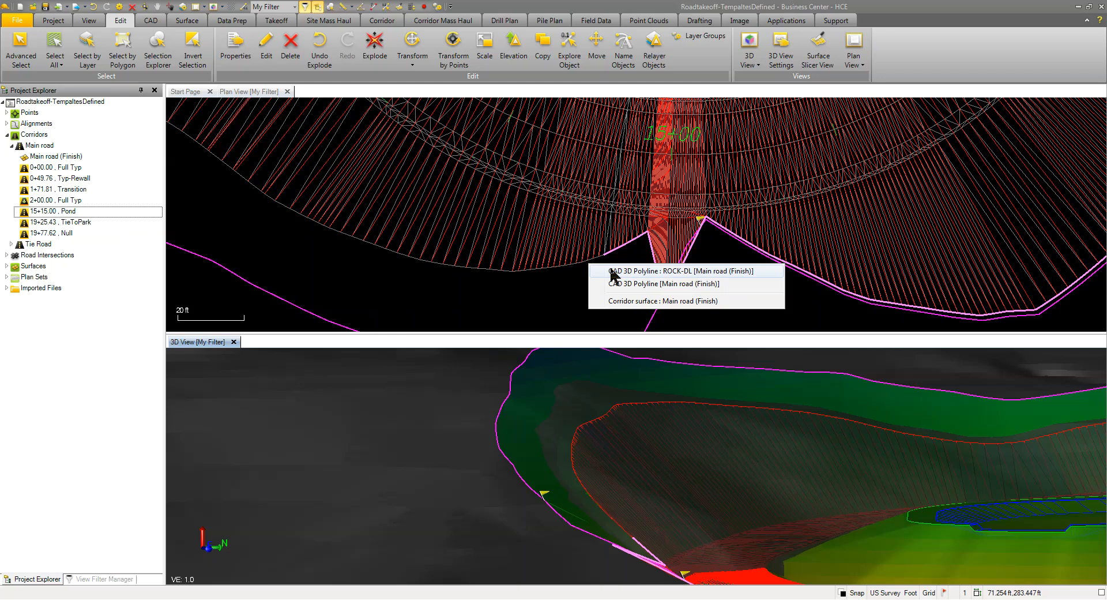
{"action": "left_click", "coordinate": [626, 257]}
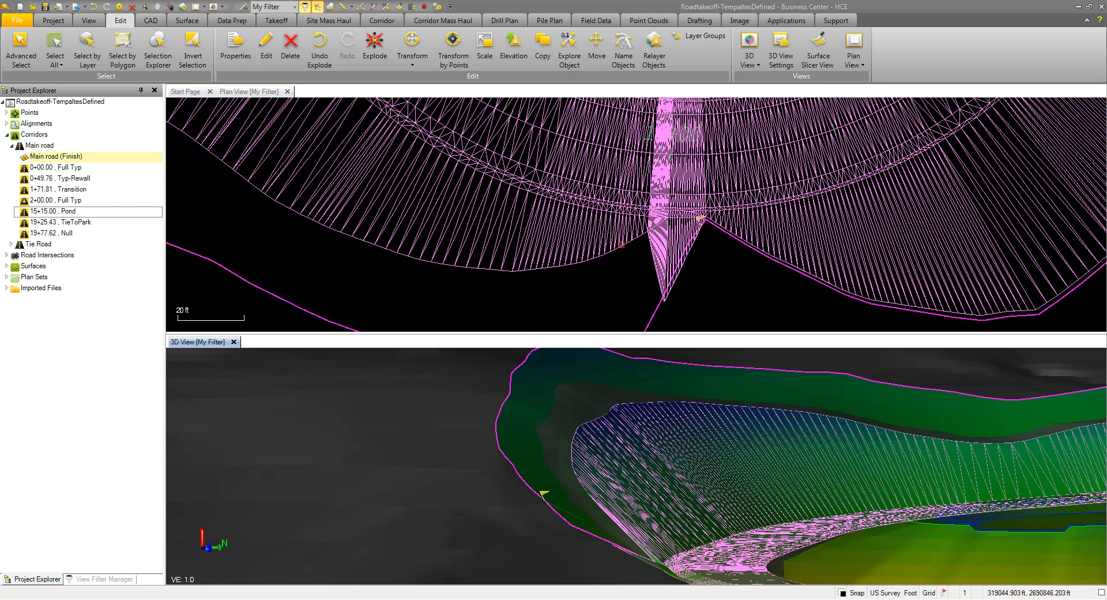
{"action": "mouse_move", "coordinate": [648, 265]}
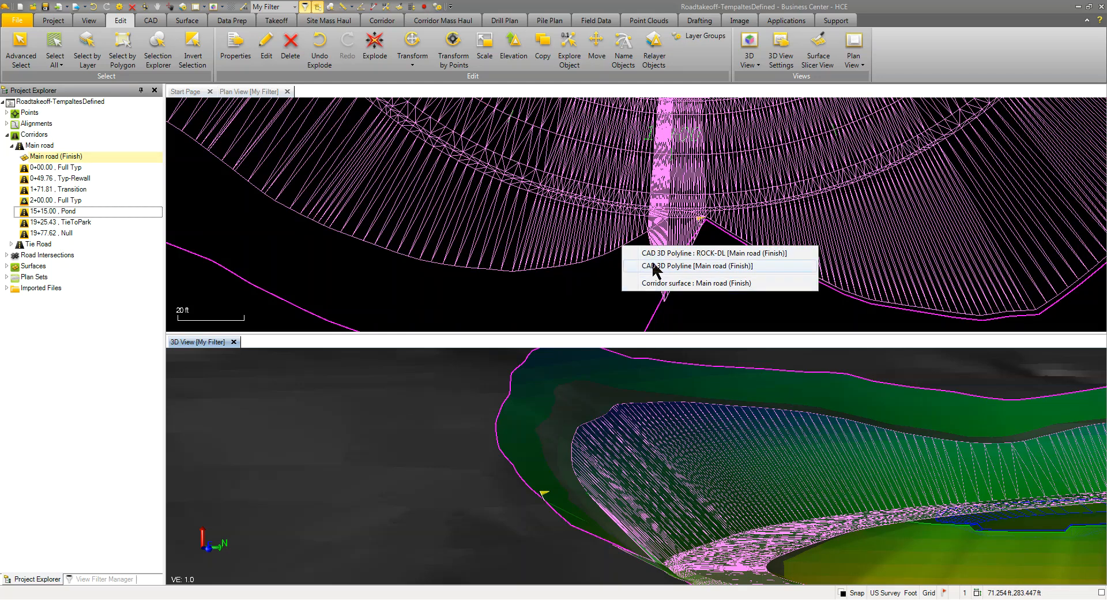
{"action": "left_click", "coordinate": [654, 266]}
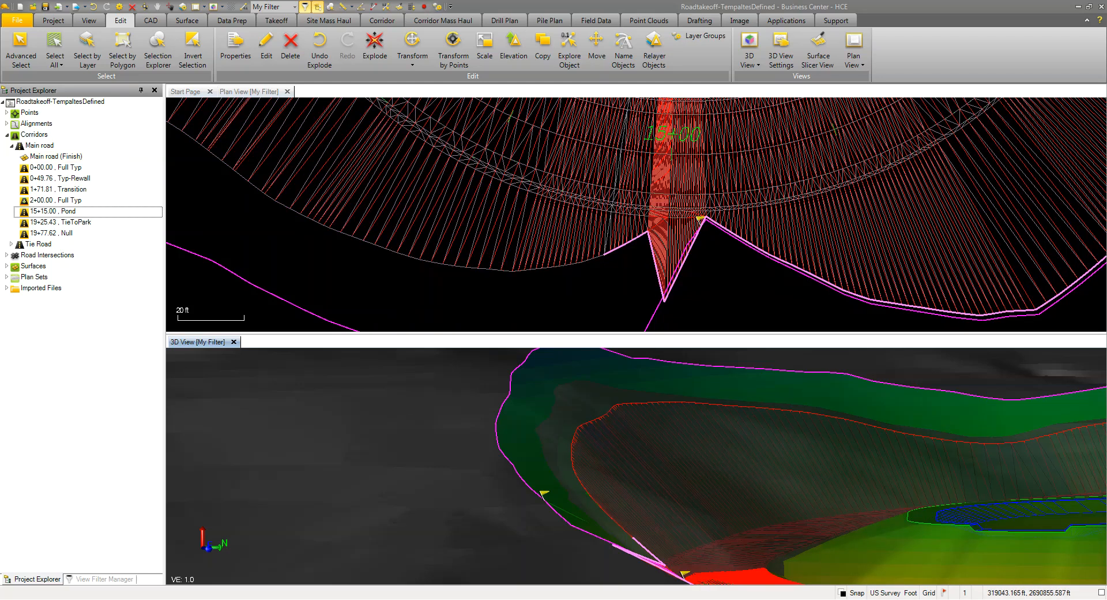
{"action": "right_click", "coordinate": [600, 274]}
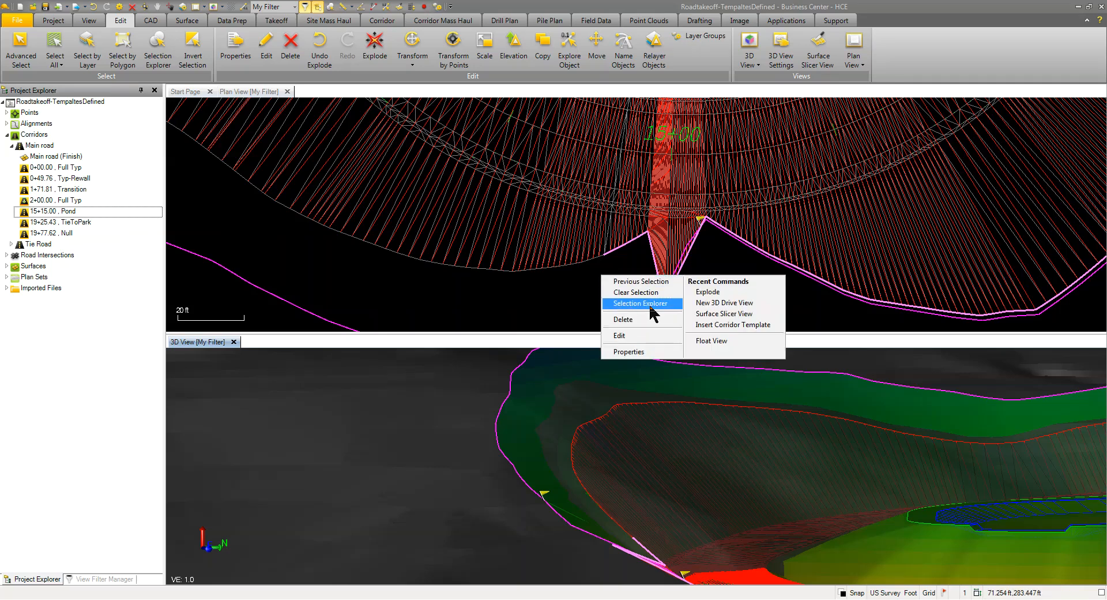
{"action": "left_click", "coordinate": [147, 22]}
{"action": "left_click", "coordinate": [147, 22]}
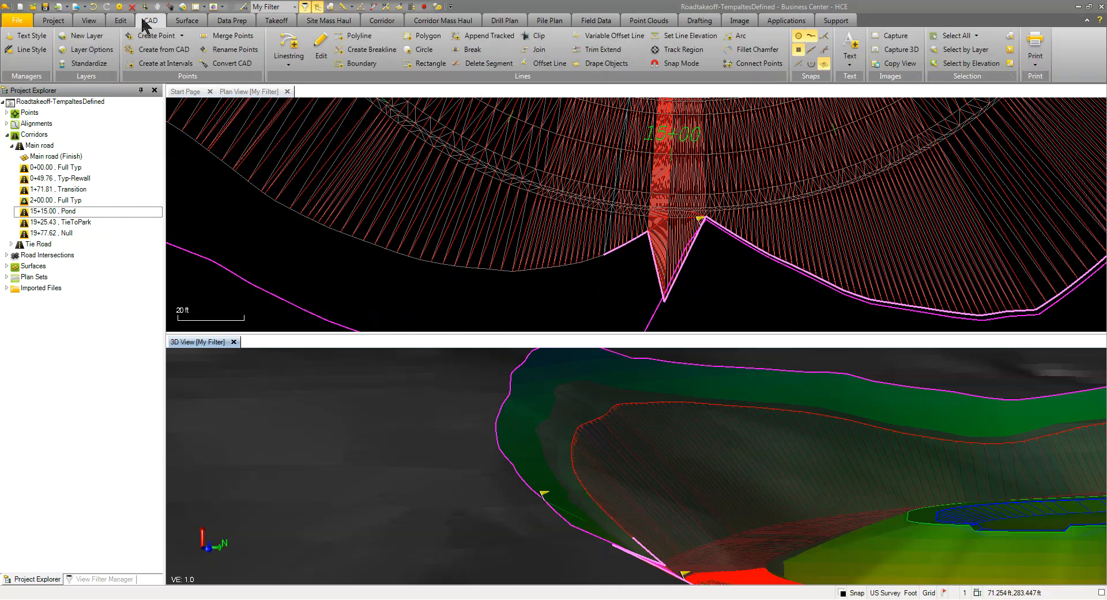
{"action": "left_click", "coordinate": [472, 49]}
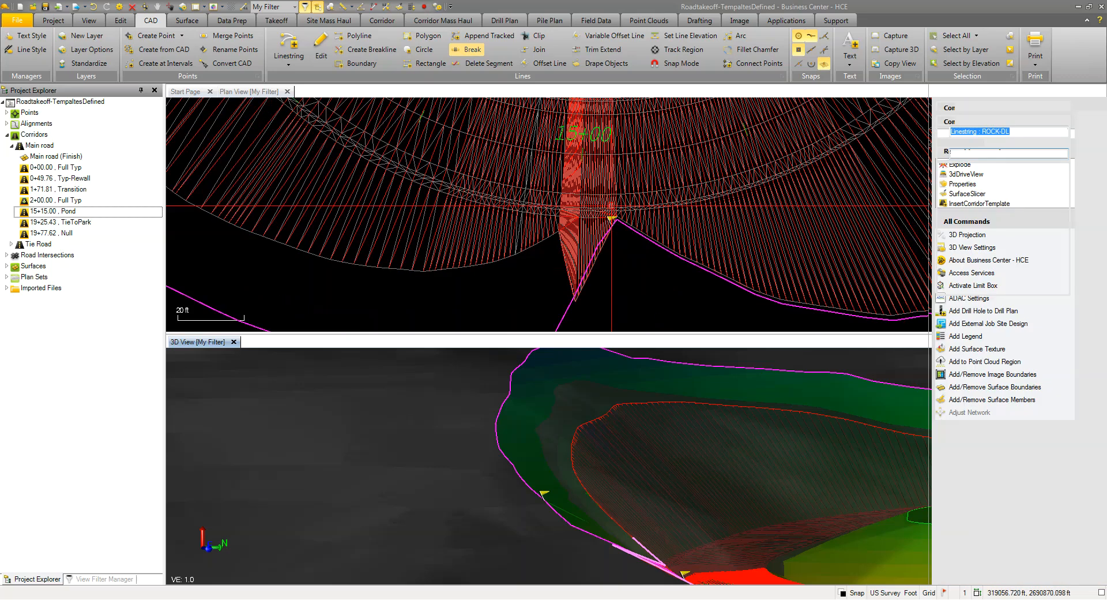
{"action": "scroll", "coordinate": [546, 223], "scroll_direction": "up", "scroll_amount": 2}
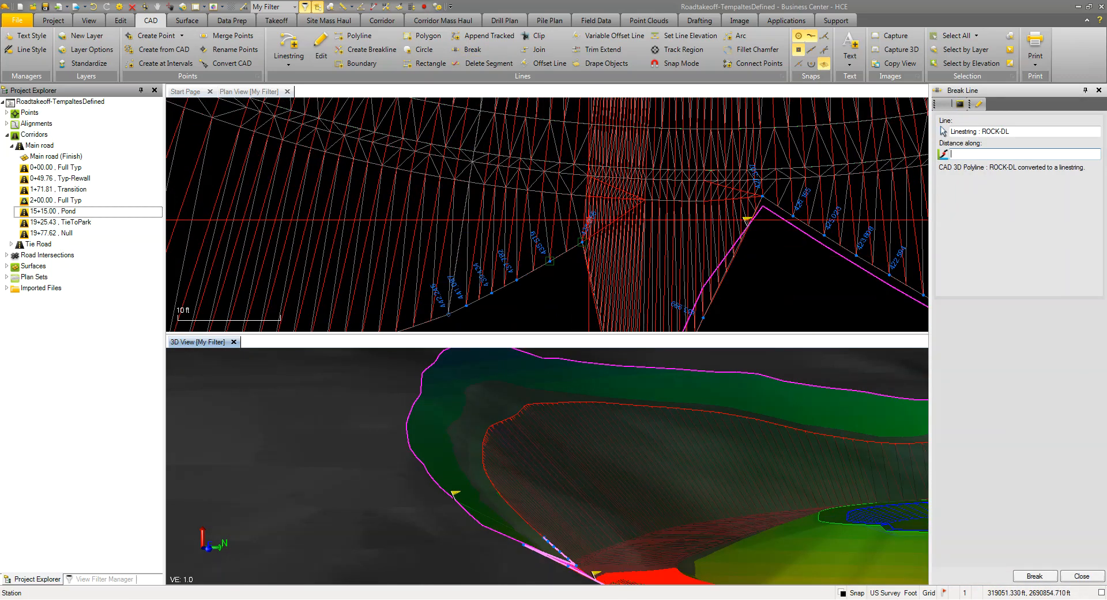
{"action": "left_click", "coordinate": [557, 269]}
{"action": "scroll", "coordinate": [579, 217], "scroll_direction": "down", "scroll_amount": 2}
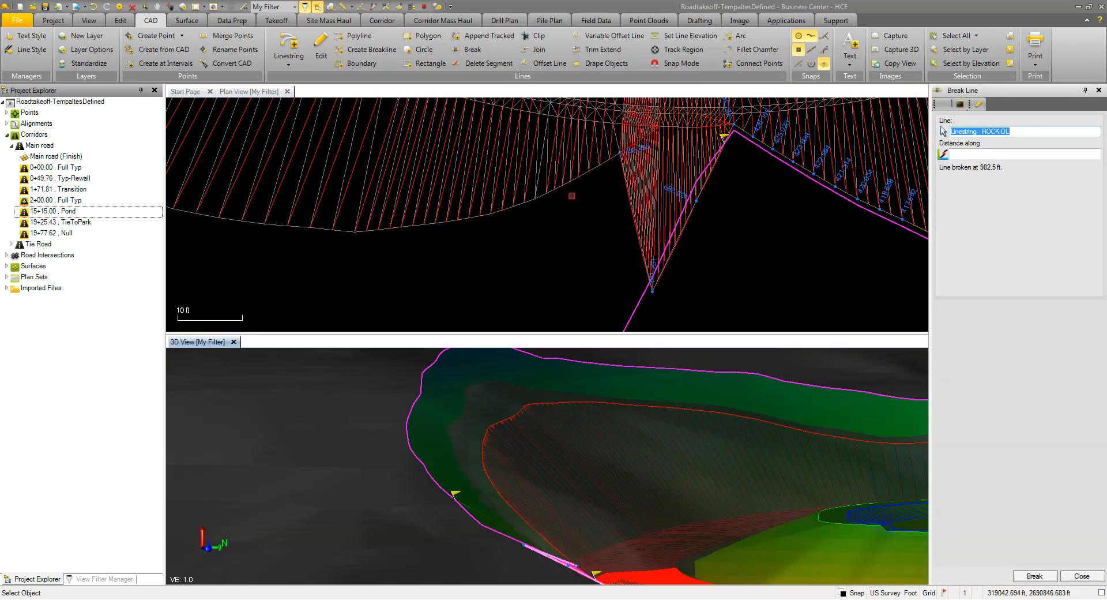
{"action": "left_click", "coordinate": [1082, 576]}
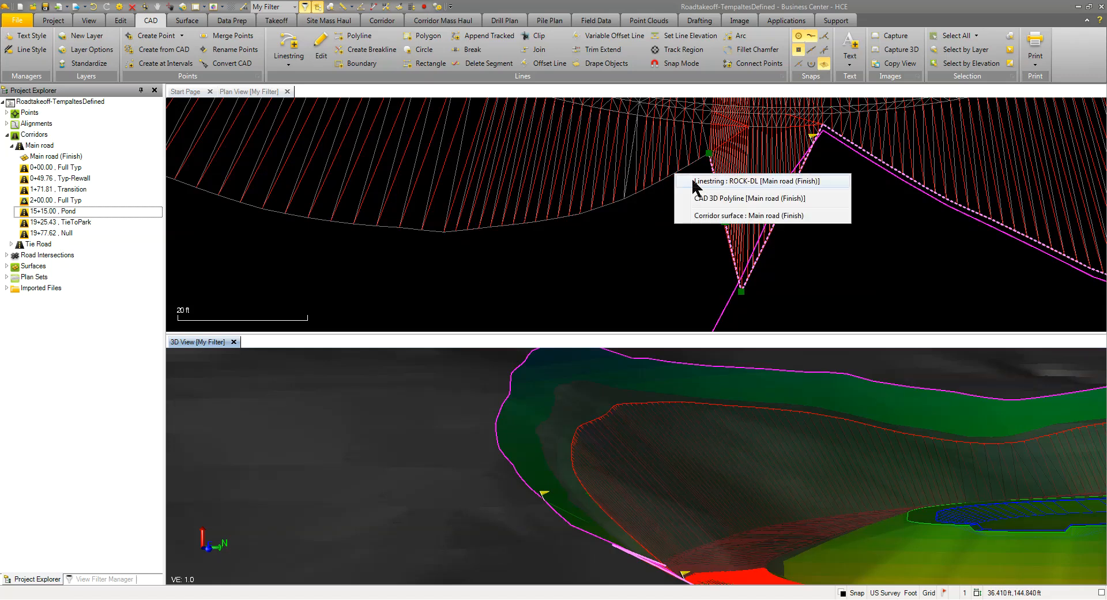
Join the short broken-off ROCK-DL linestring to the long ROCK-DL 3D polyline as two lines
{"action": "left_click", "coordinate": [695, 182]}
{"action": "right_click", "coordinate": [641, 211]}
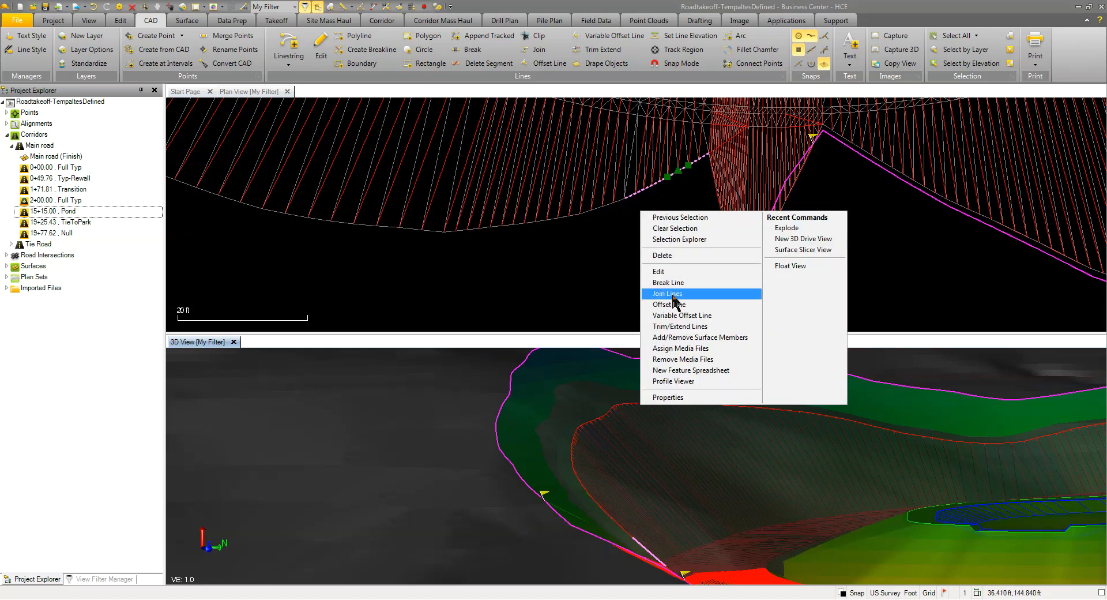
{"action": "left_click", "coordinate": [673, 294]}
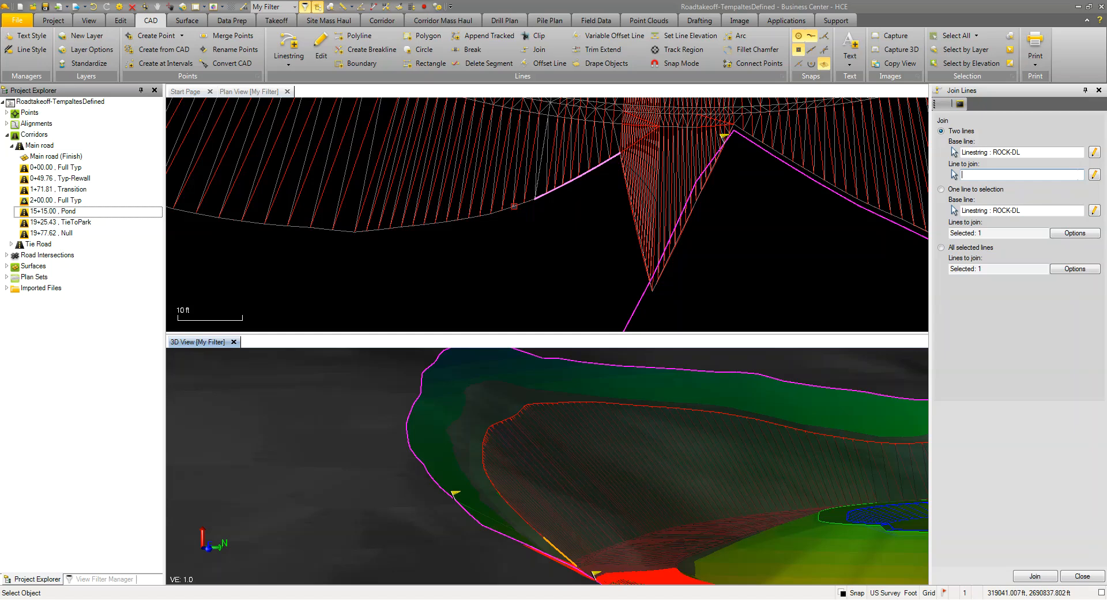
{"action": "left_click", "coordinate": [514, 206]}
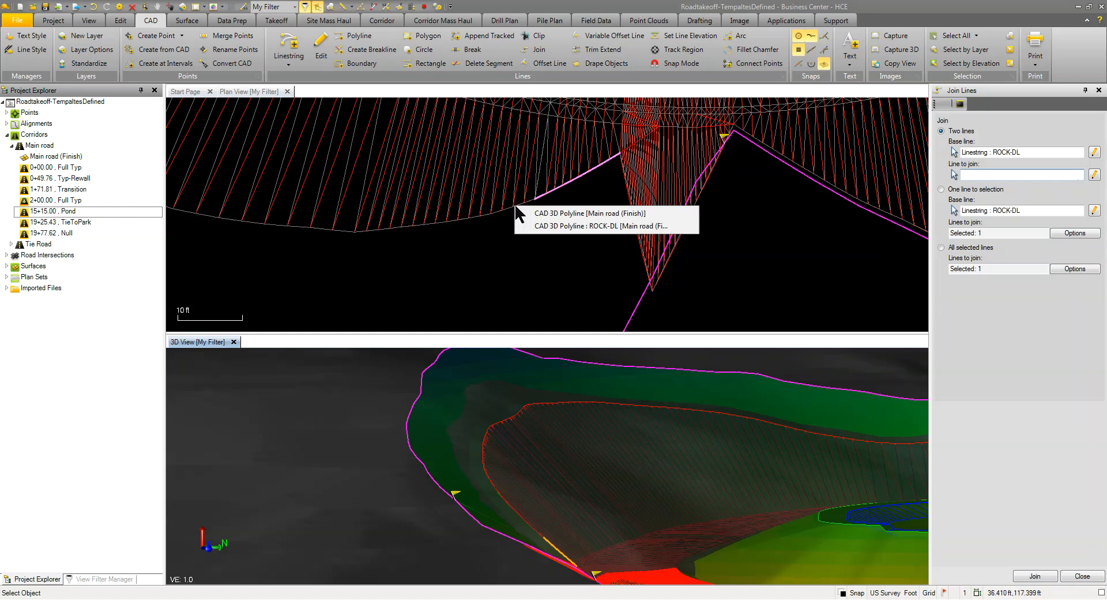
{"action": "left_click", "coordinate": [546, 225]}
{"action": "left_click", "coordinate": [694, 325]}
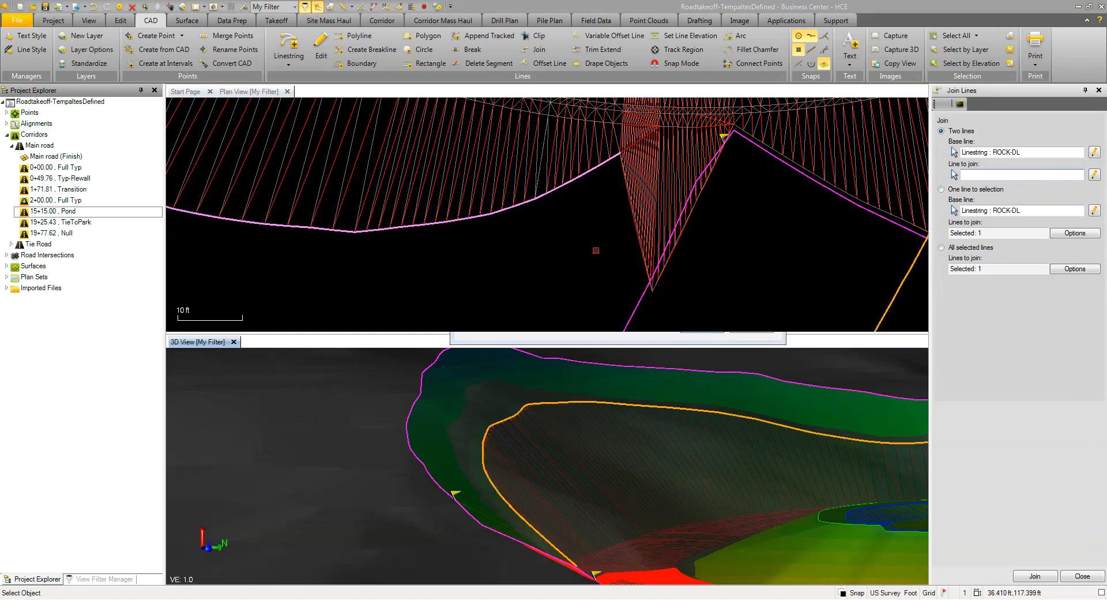
Examine the joined ROCK-DL line along the main road in the plan and 3D views, then close Join Lines
{"action": "scroll", "coordinate": [596, 251], "scroll_direction": "down", "scroll_amount": 5}
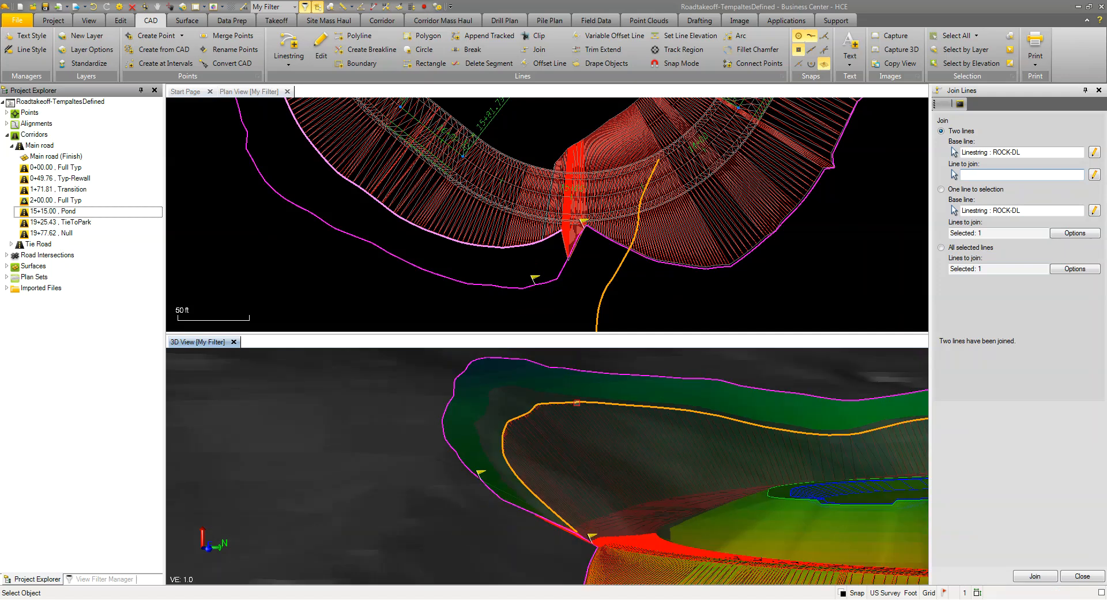
{"action": "middle_click_drag", "start_coordinate": [577, 402], "coordinate": [711, 516]}
{"action": "middle_click_drag", "start_coordinate": [658, 474], "coordinate": [685, 475]}
{"action": "scroll", "coordinate": [351, 222], "scroll_direction": "down", "scroll_amount": 3}
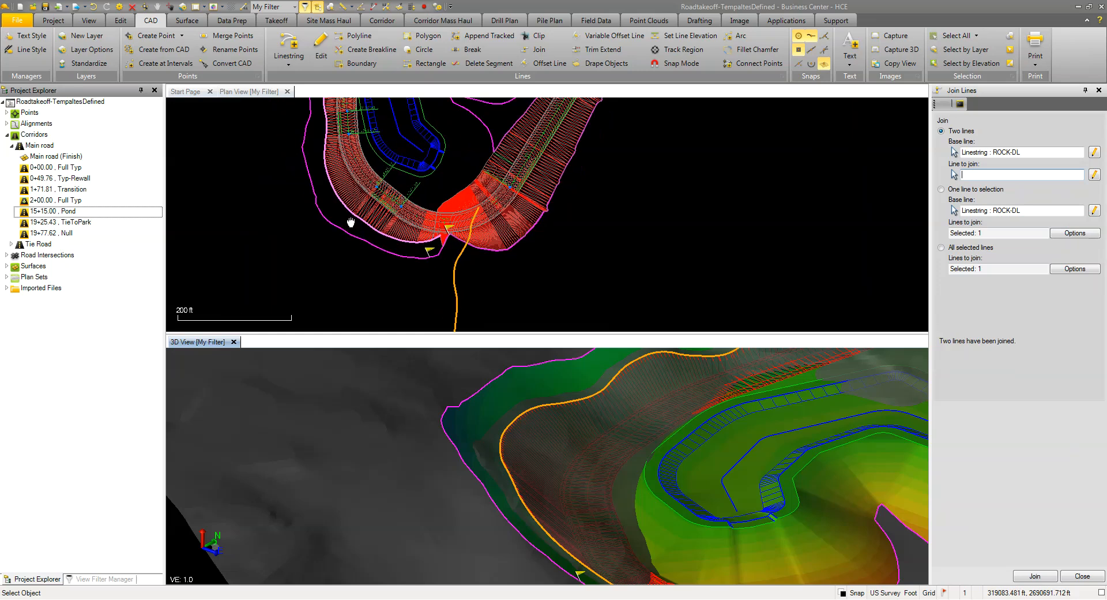
{"action": "middle_click_drag", "start_coordinate": [350, 222], "coordinate": [376, 297]}
{"action": "scroll", "coordinate": [386, 183], "scroll_direction": "up", "scroll_amount": 3}
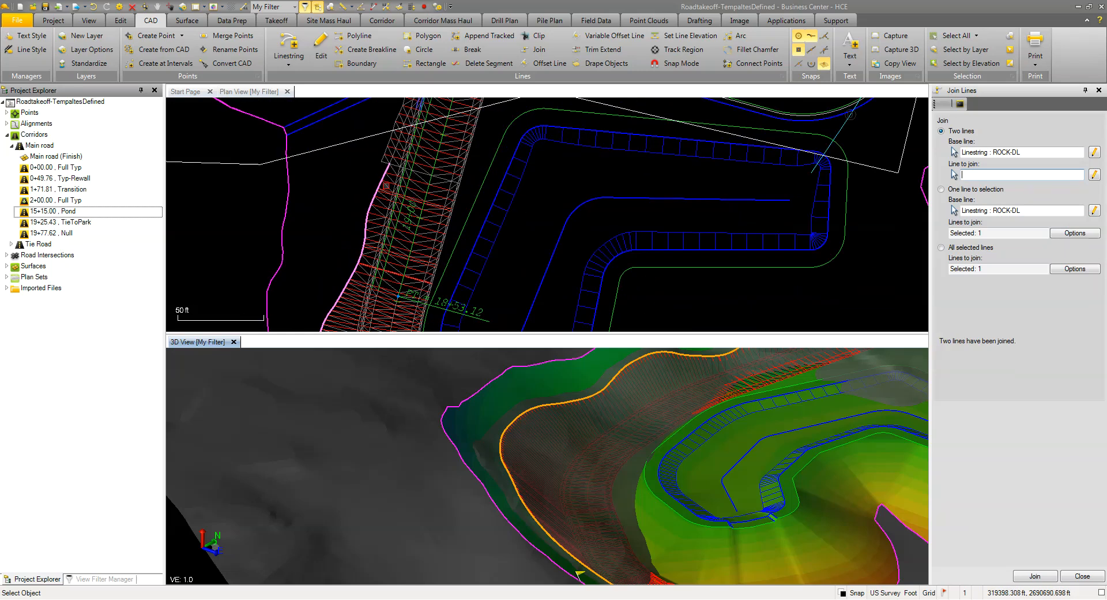
{"action": "scroll", "coordinate": [392, 179], "scroll_direction": "down", "scroll_amount": 3}
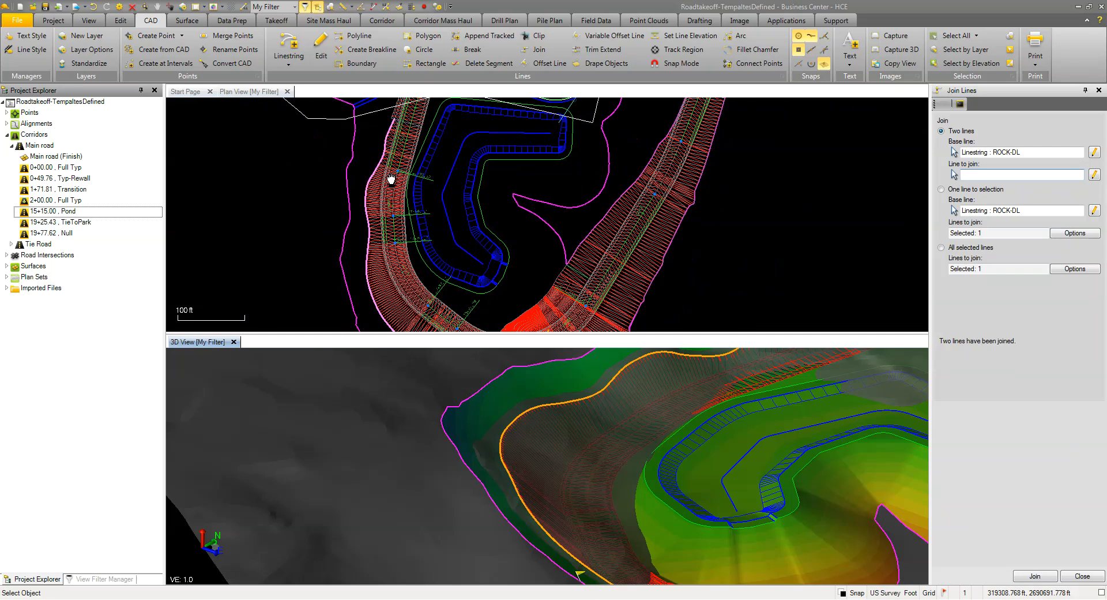
{"action": "scroll", "coordinate": [391, 178], "scroll_direction": "down", "scroll_amount": 3}
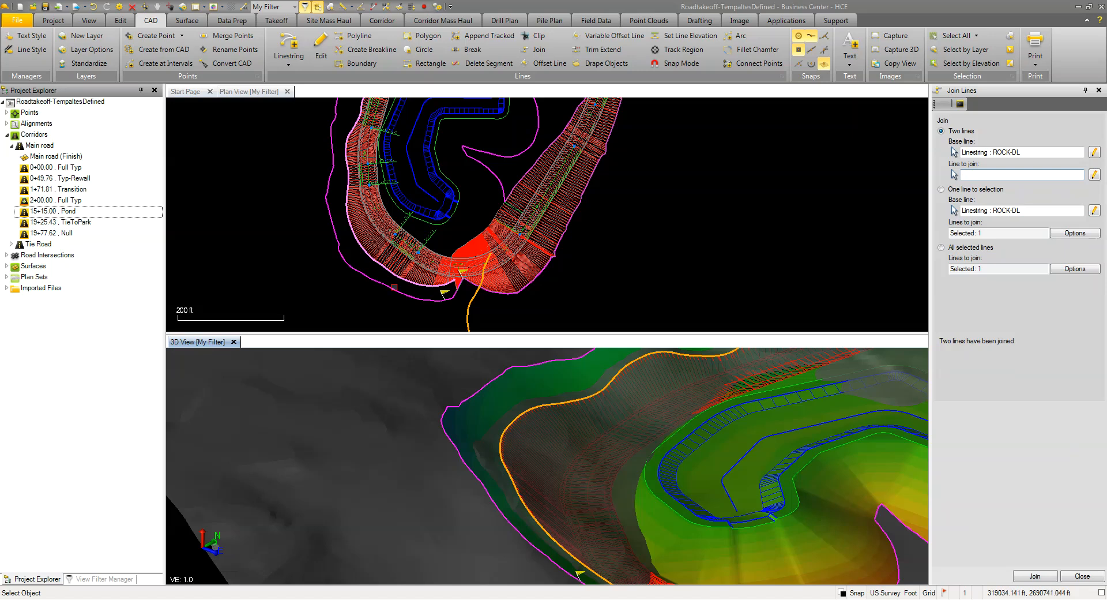
{"action": "left_click", "coordinate": [1081, 576]}
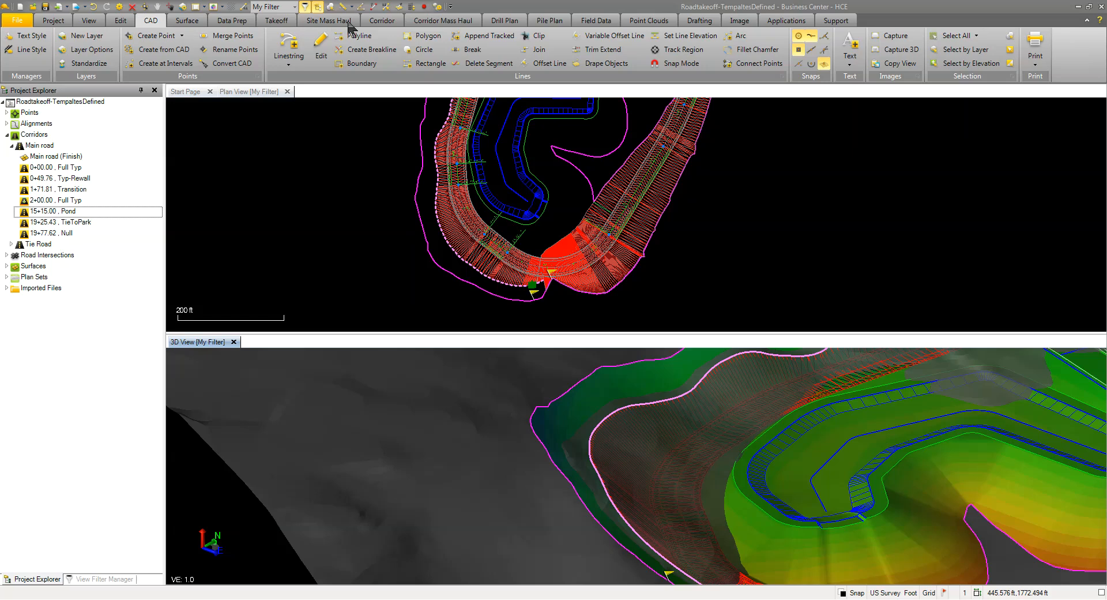
Begin a new alignment named RockFollow and assign it to the $Alignments layer
{"action": "left_click", "coordinate": [376, 22]}
{"action": "left_click", "coordinate": [34, 51]}
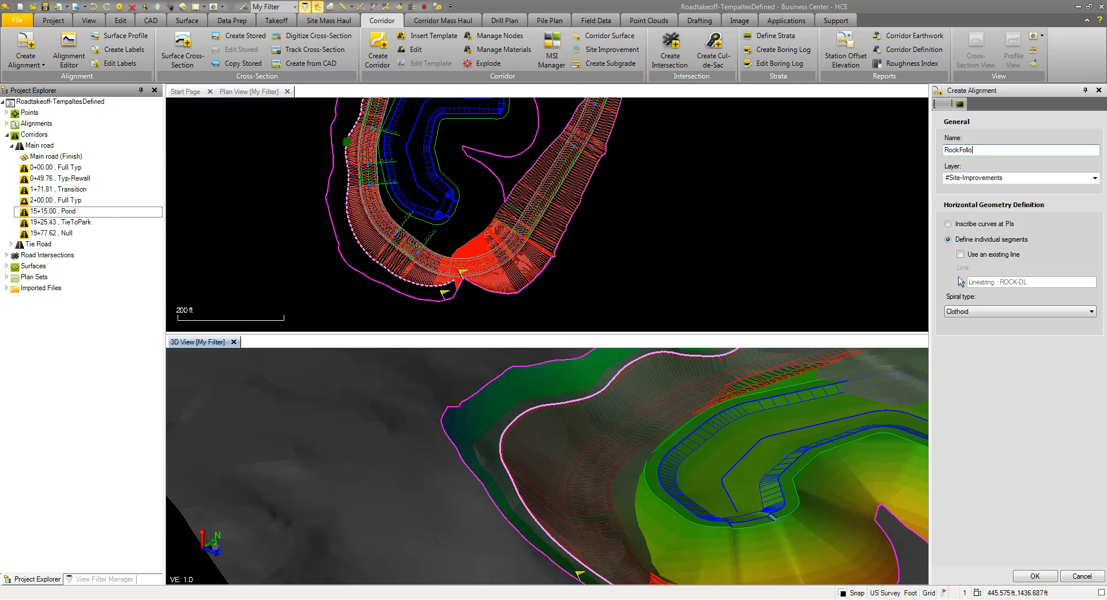
{"action": "left_click", "coordinate": [1012, 179]}
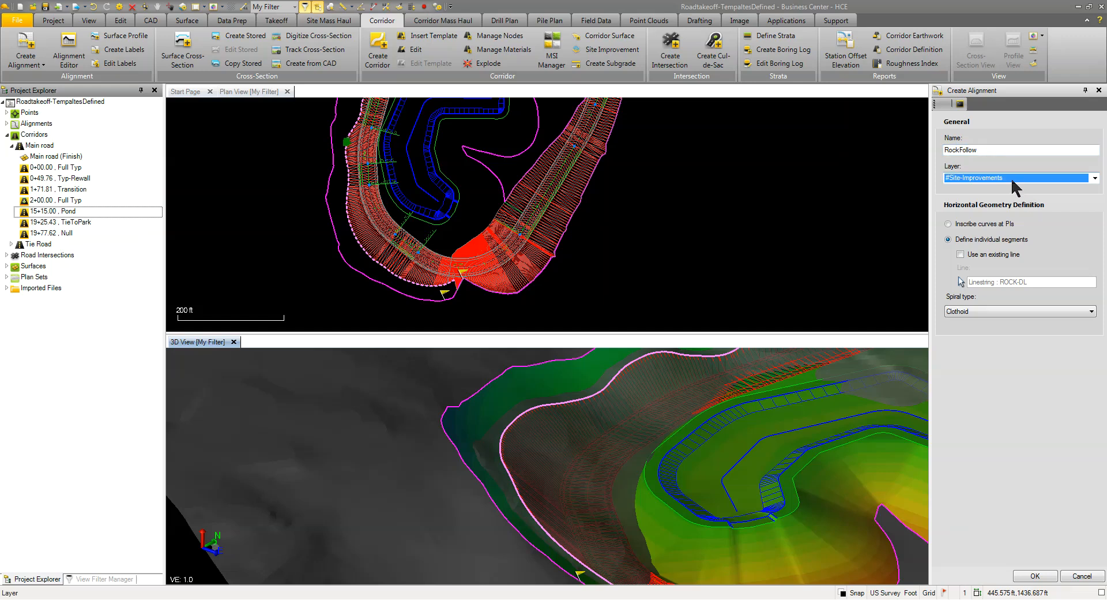
{"action": "left_click", "coordinate": [1011, 178]}
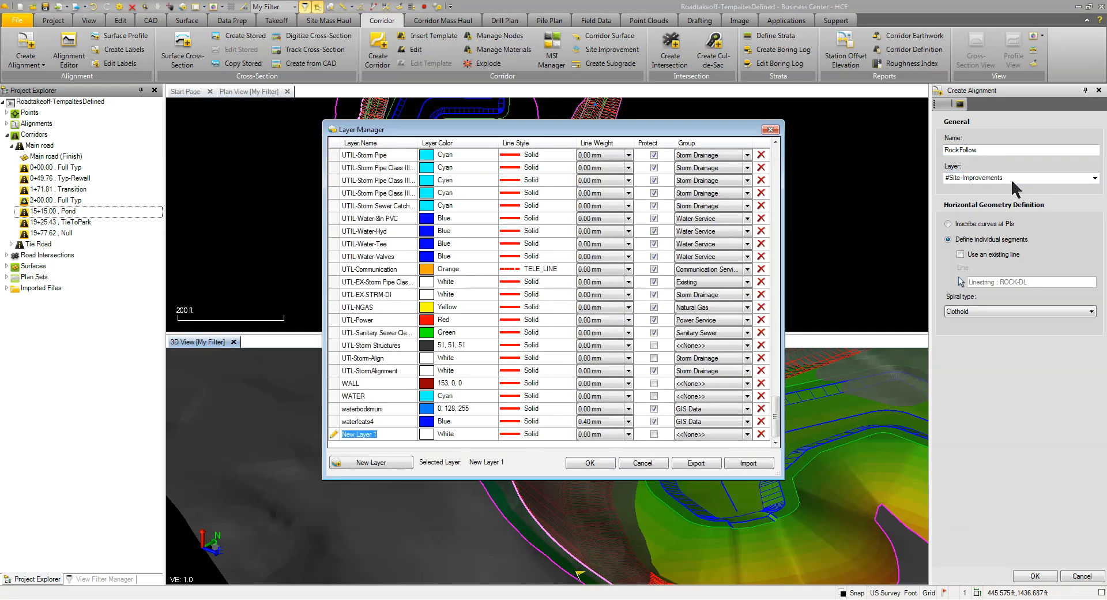
{"action": "type", "text": "$"}
{"action": "left_click", "coordinate": [602, 463]}
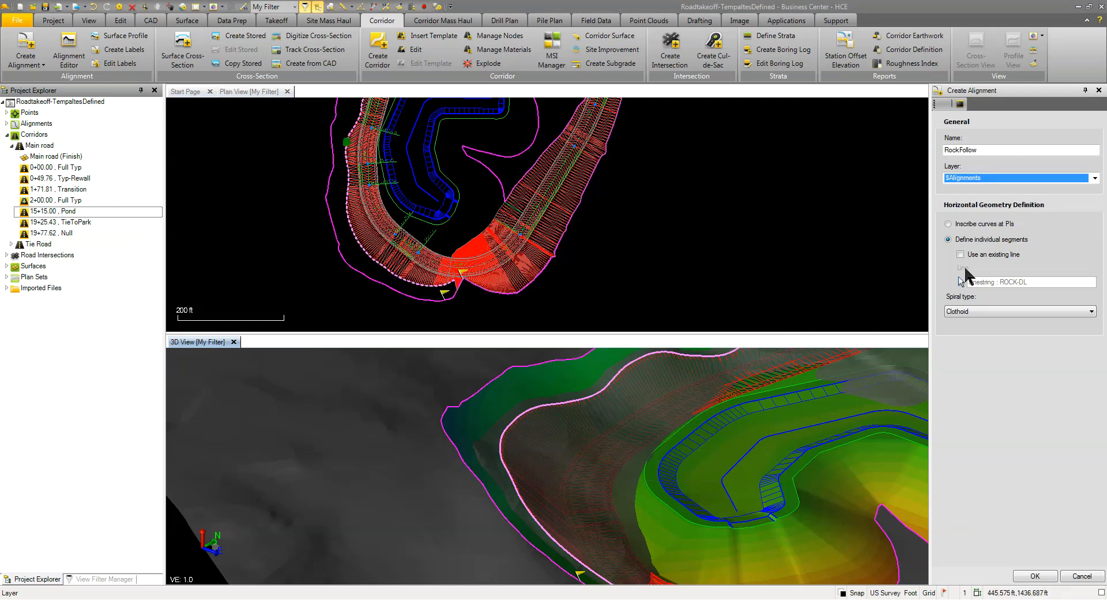
Create the alignment from the existing ROCK-DL linestring, check its vertical alignment and close the alignment editor
{"action": "left_click", "coordinate": [960, 254]}
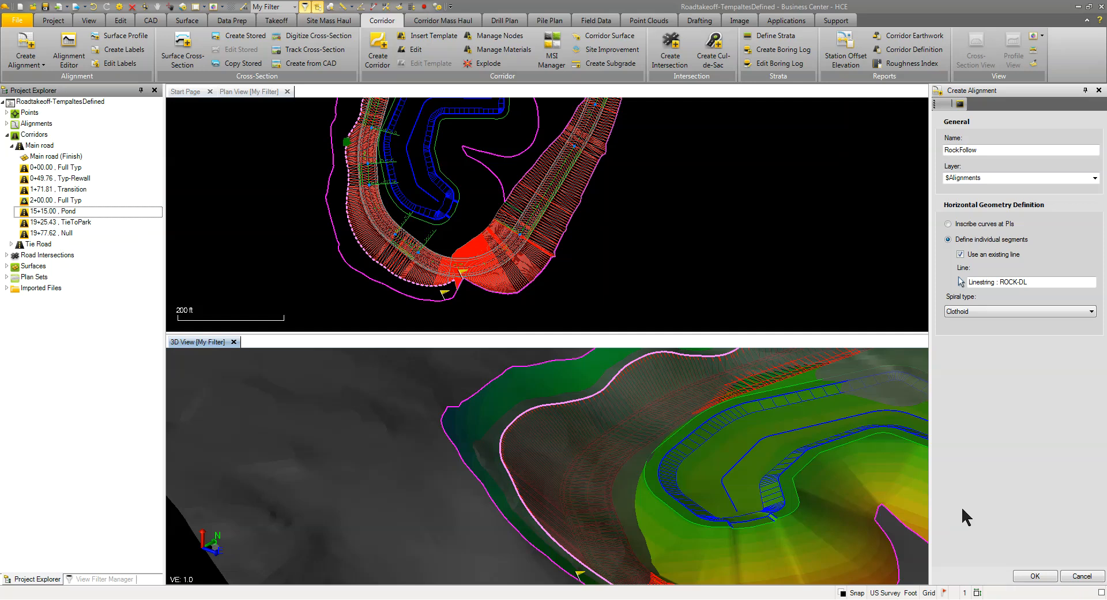
{"action": "left_click", "coordinate": [1034, 576]}
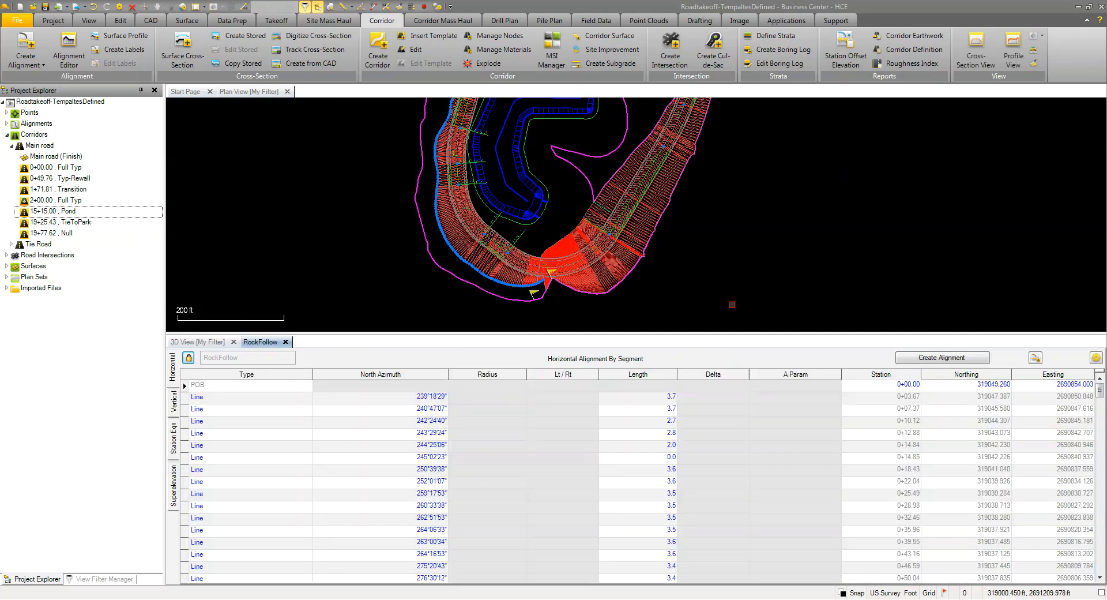
{"action": "left_click", "coordinate": [175, 402]}
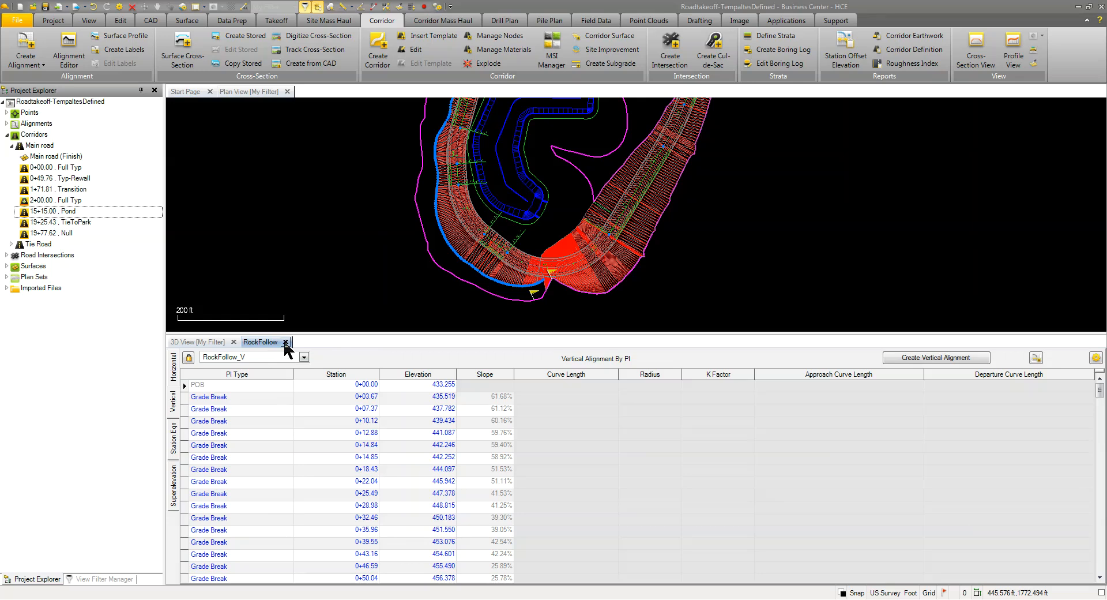
{"action": "left_click", "coordinate": [286, 342]}
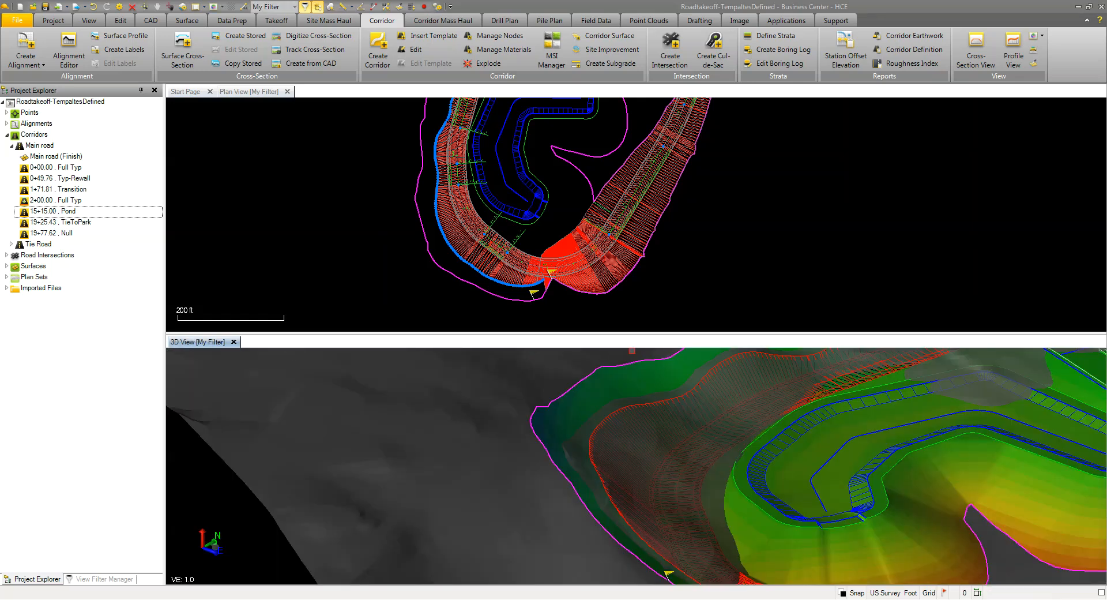
Create a RockFollow corridor on the RockFollow alignment with Rock and Original ground as reference surfaces, and insert a RockFollow template at station 0+00.00
{"action": "left_click", "coordinate": [381, 49]}
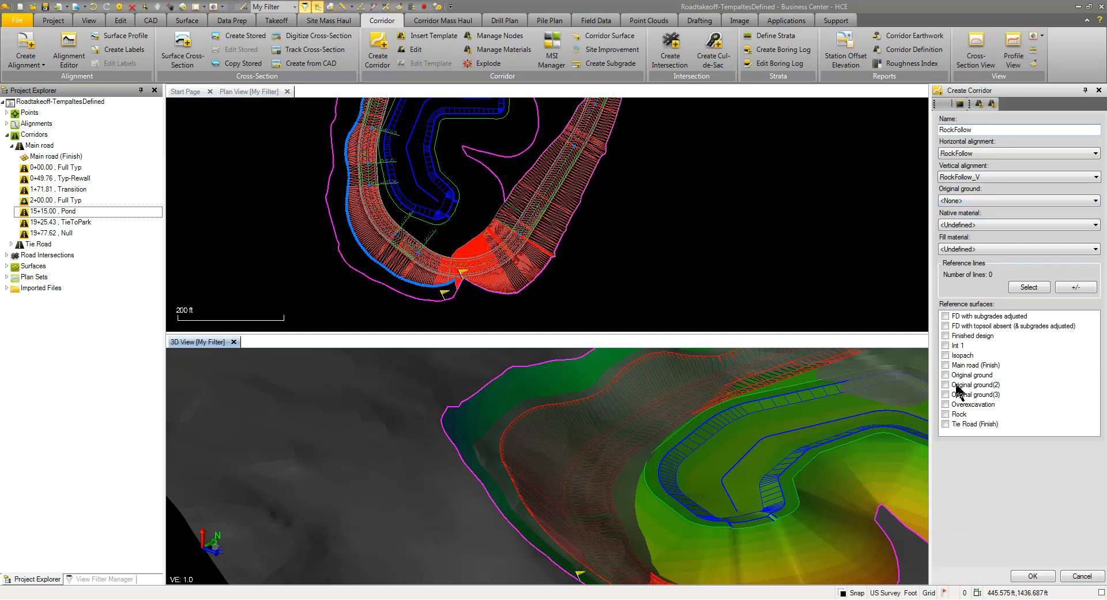
{"action": "left_click", "coordinate": [945, 414]}
{"action": "left_click", "coordinate": [945, 374]}
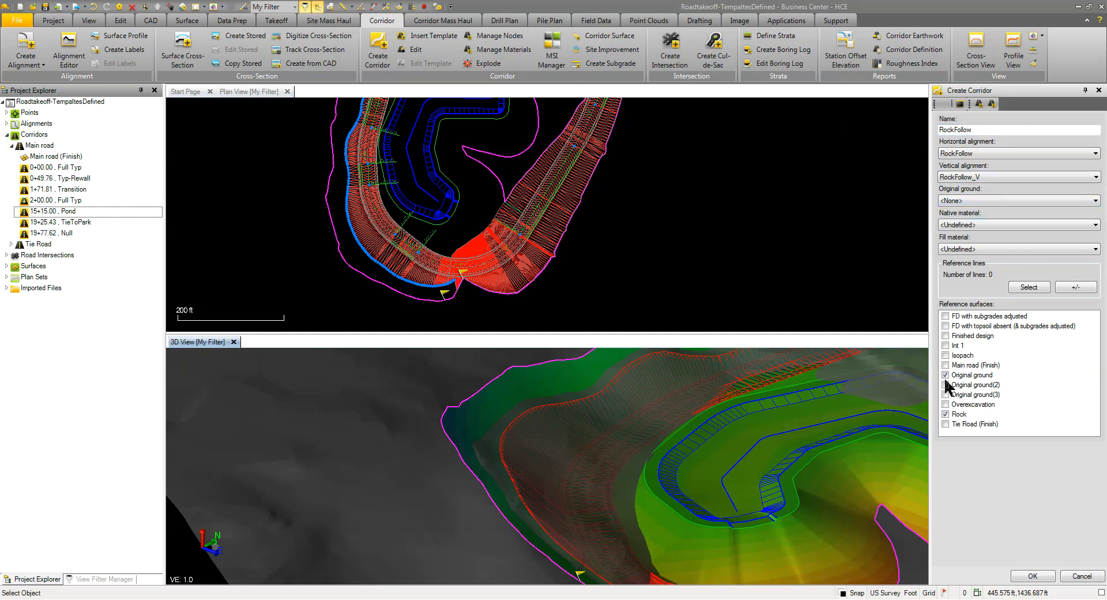
{"action": "left_click", "coordinate": [1031, 576]}
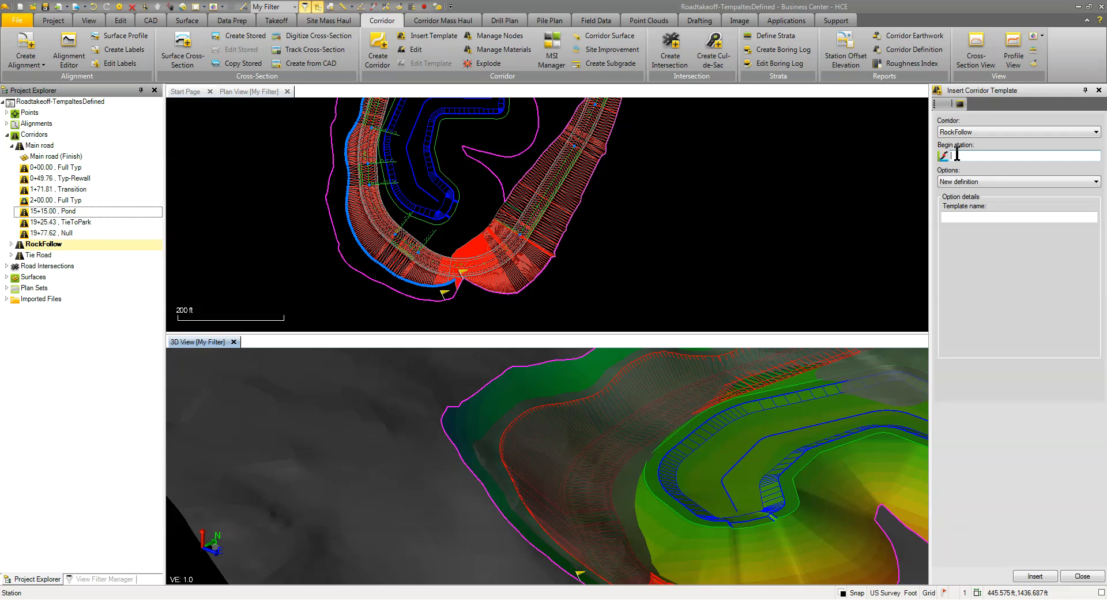
{"action": "left_click", "coordinate": [970, 217]}
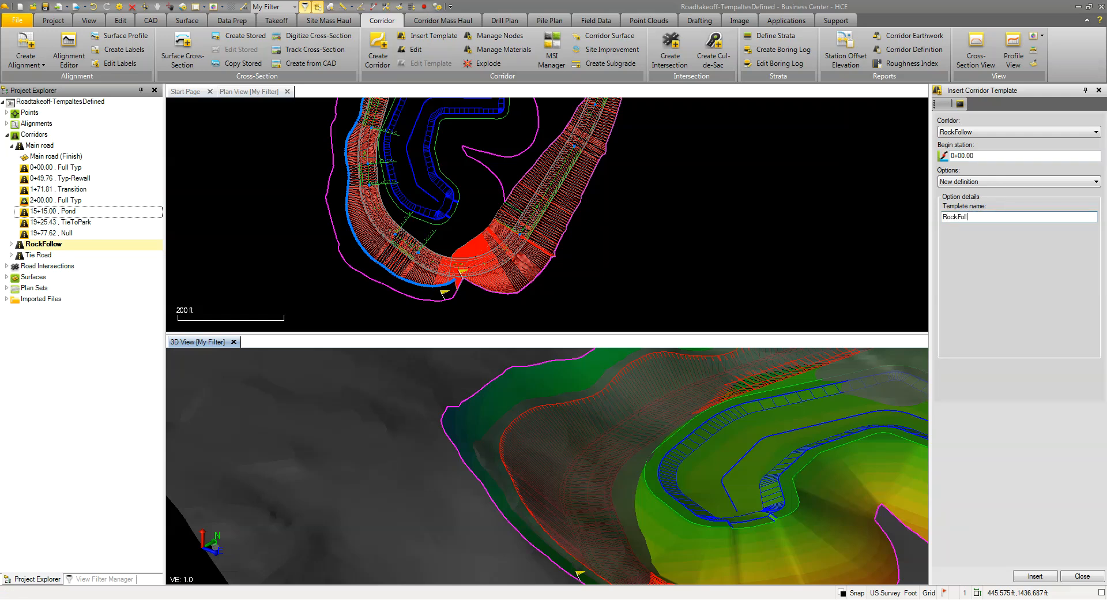
{"action": "left_click", "coordinate": [1028, 575]}
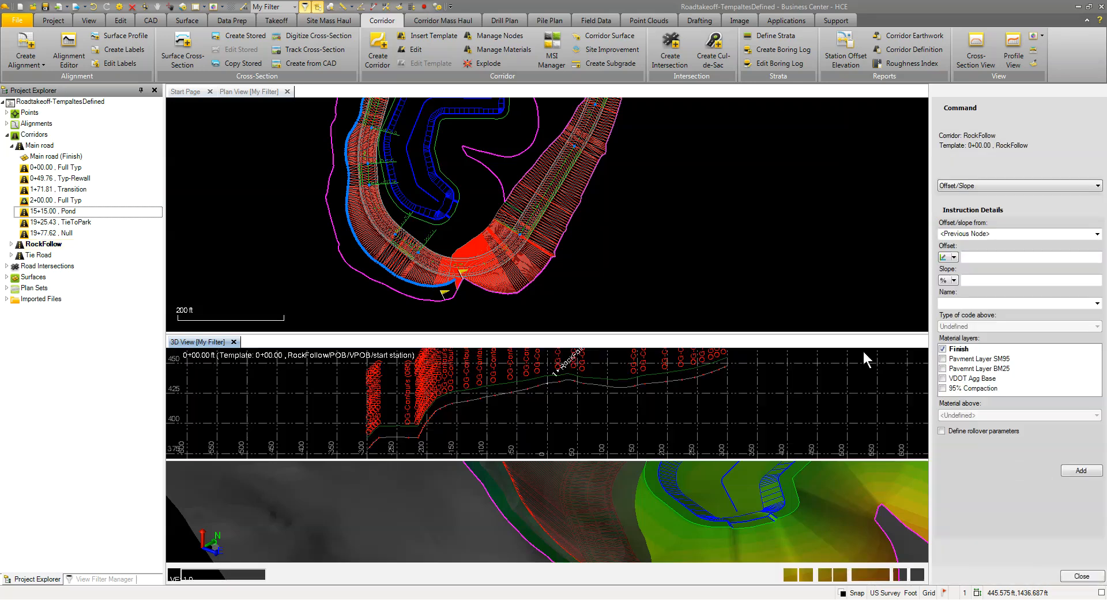
Set up a Surface instruction that follows the Rock surface with a 0.0 vertical offset and limited lateral extents
{"action": "left_click", "coordinate": [953, 186]}
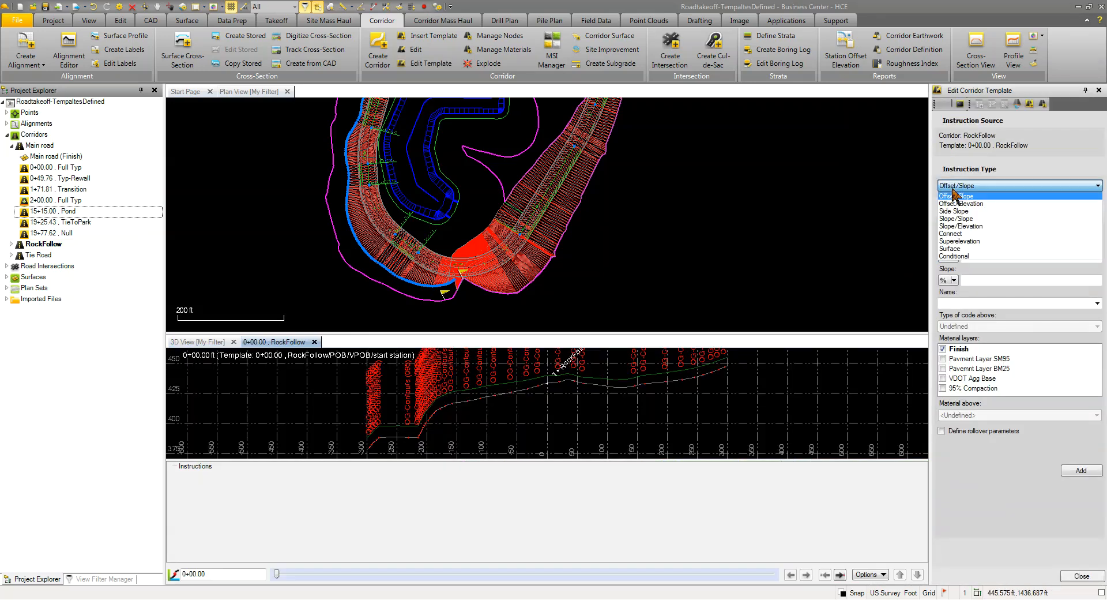
{"action": "left_click", "coordinate": [960, 249]}
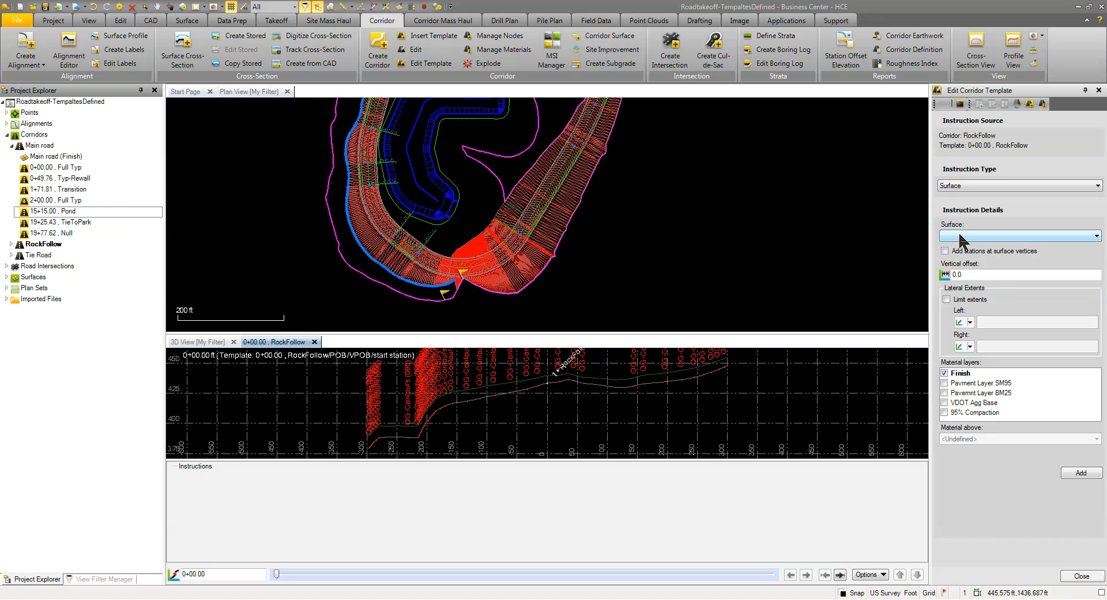
{"action": "left_click", "coordinate": [960, 236]}
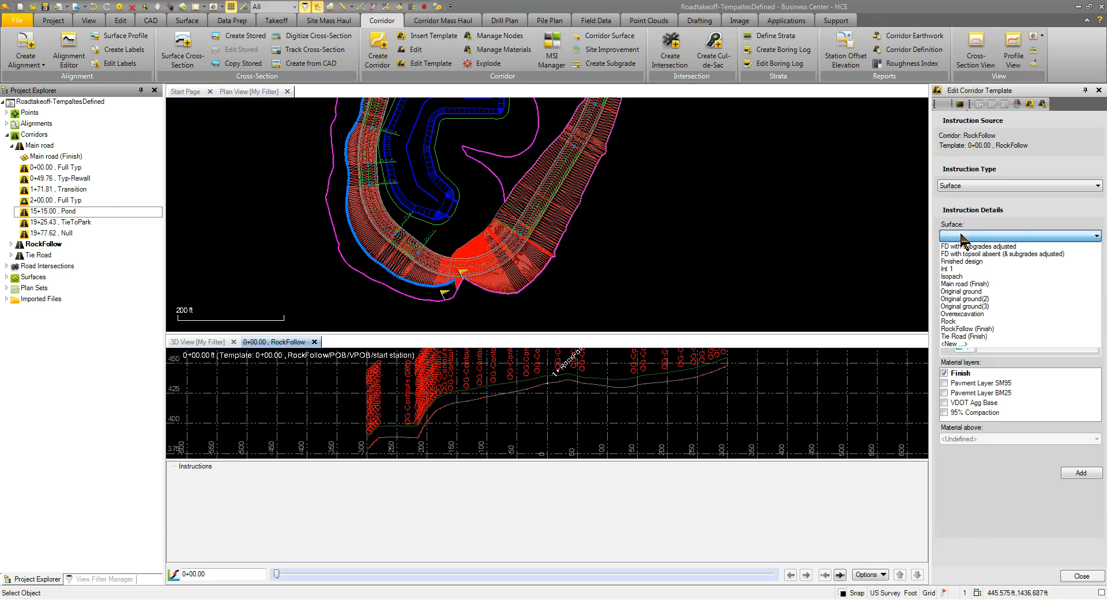
{"action": "left_click", "coordinate": [949, 322]}
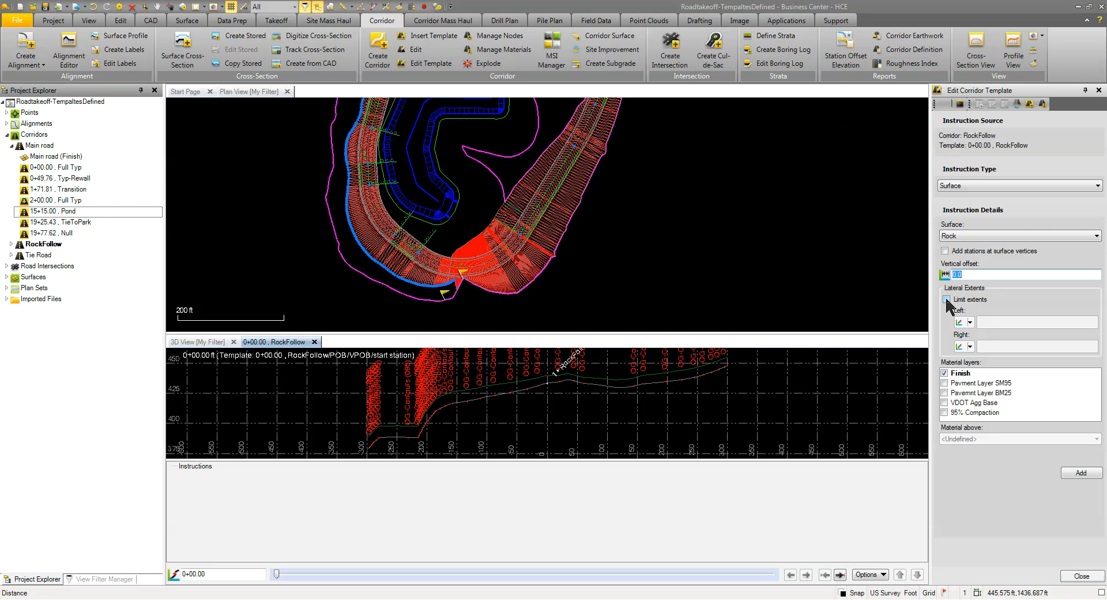
{"action": "left_click", "coordinate": [945, 299]}
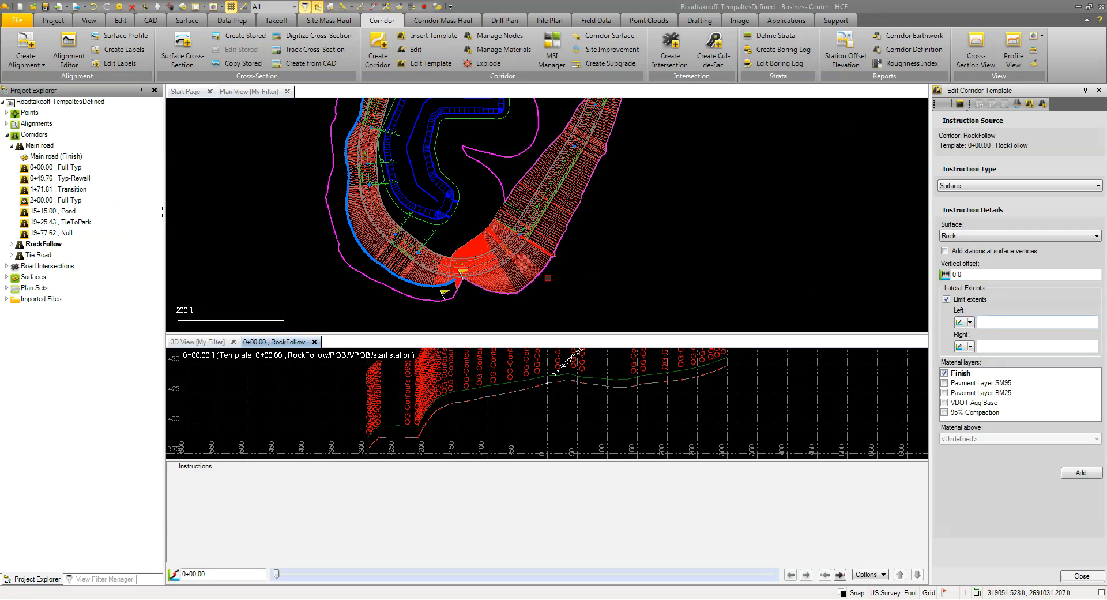
Pick the left lateral extent in the plan view near the outer magenta daylight line
{"action": "scroll", "coordinate": [479, 275], "scroll_direction": "up", "scroll_amount": 3}
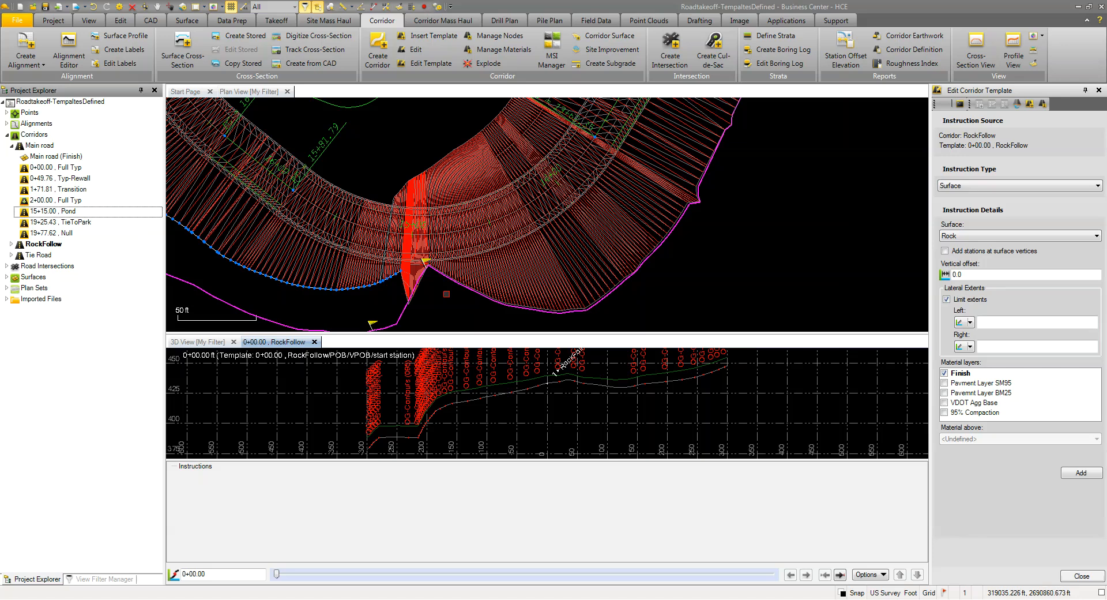
{"action": "left_click", "coordinate": [988, 321]}
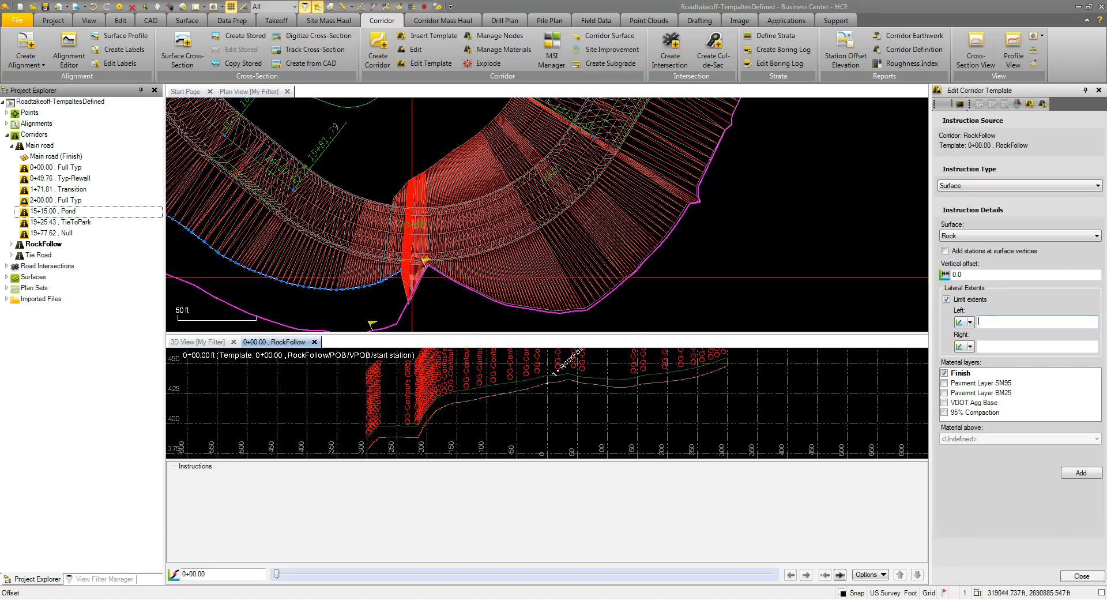
{"action": "scroll", "coordinate": [338, 285], "scroll_direction": "down", "scroll_amount": 1}
{"action": "middle_click_drag", "start_coordinate": [338, 285], "coordinate": [425, 205]}
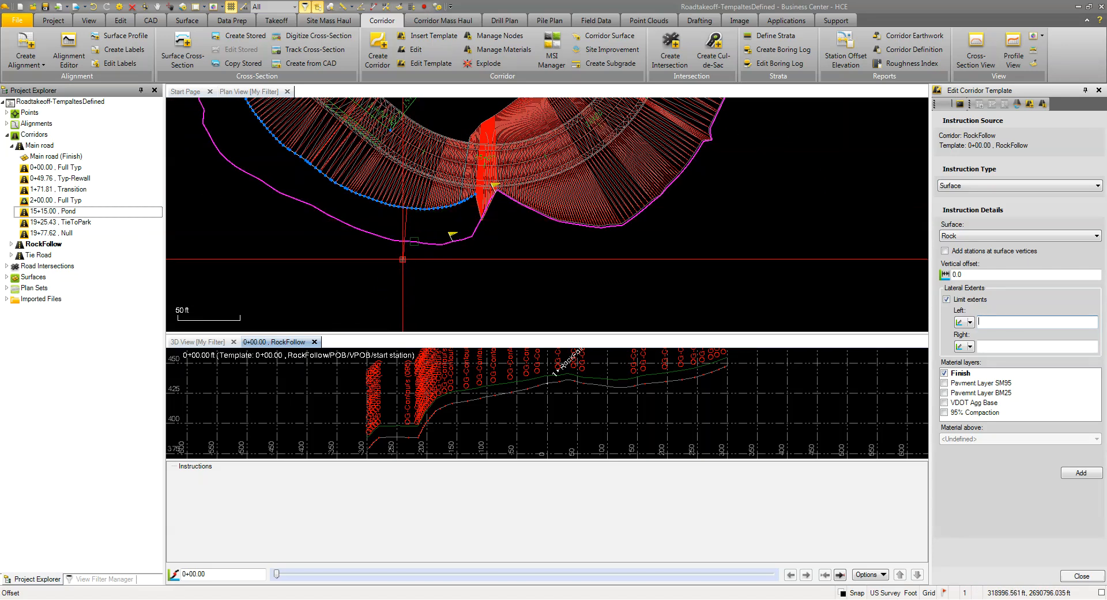
{"action": "left_click", "coordinate": [394, 240]}
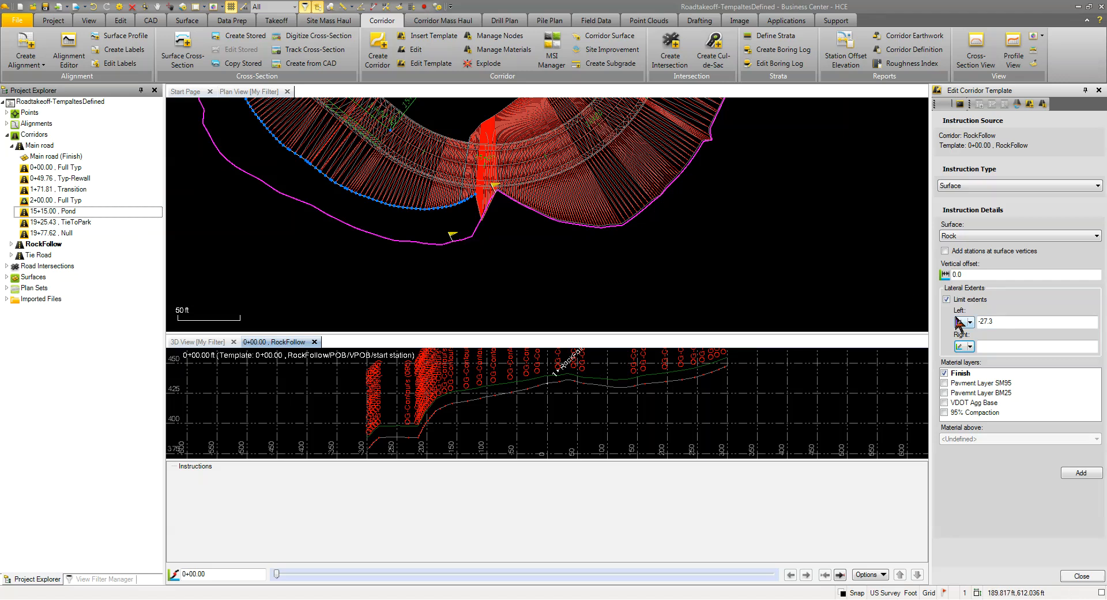
Set the left extent to -20 ft and the right extent to 0 ft, and add the Surface instruction
{"action": "double_click", "coordinate": [981, 321]}
{"action": "type", "text": "20"}
{"action": "left_click", "coordinate": [996, 347]}
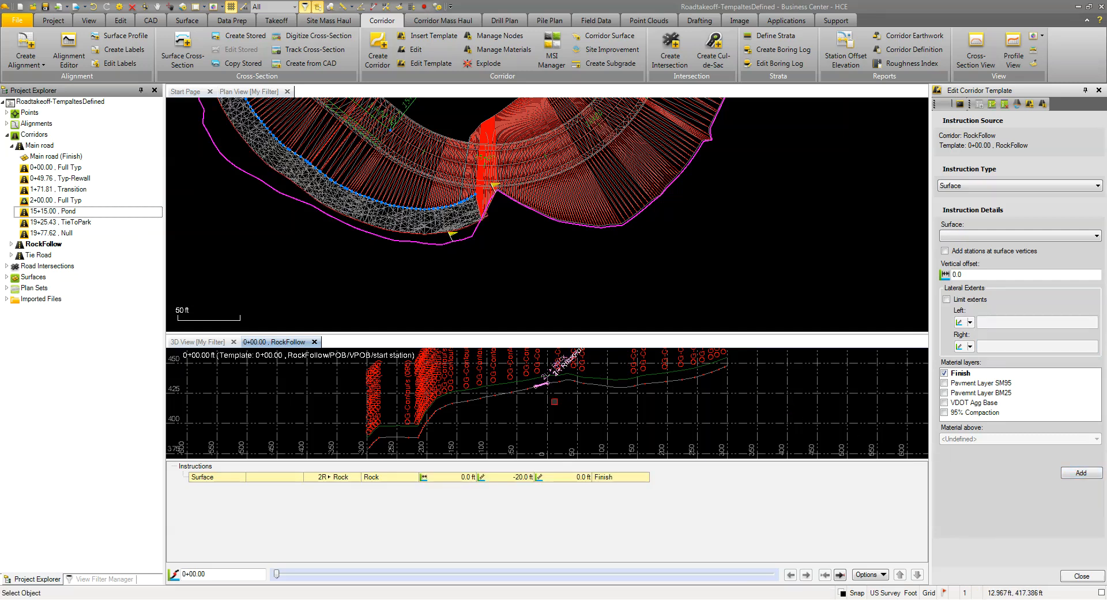
{"action": "scroll", "coordinate": [536, 384], "scroll_direction": "up", "scroll_amount": 3}
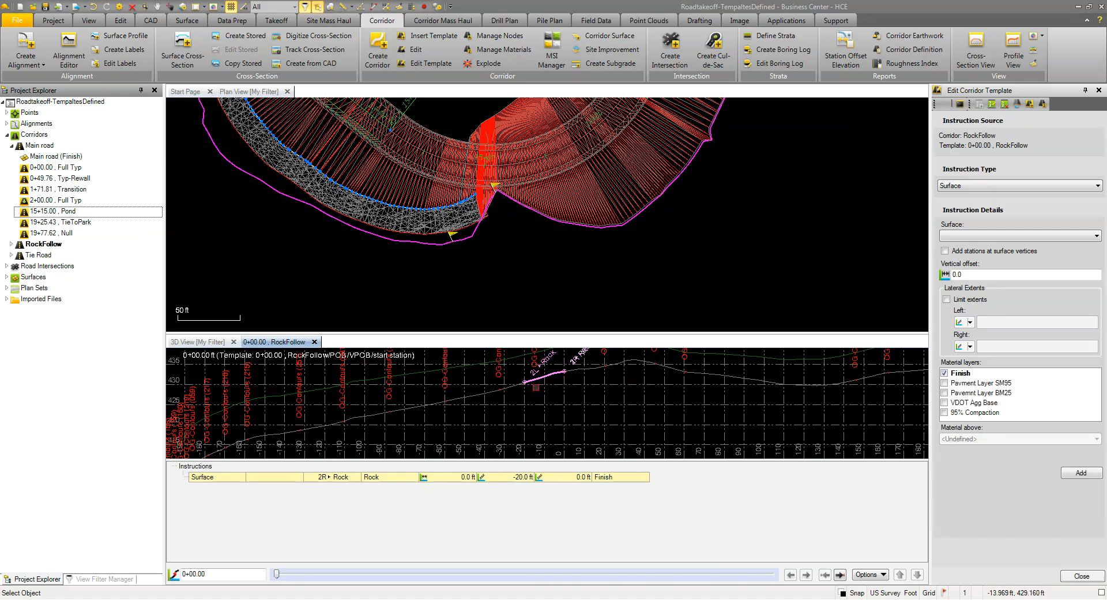
{"action": "scroll", "coordinate": [538, 393], "scroll_direction": "down", "scroll_amount": 3}
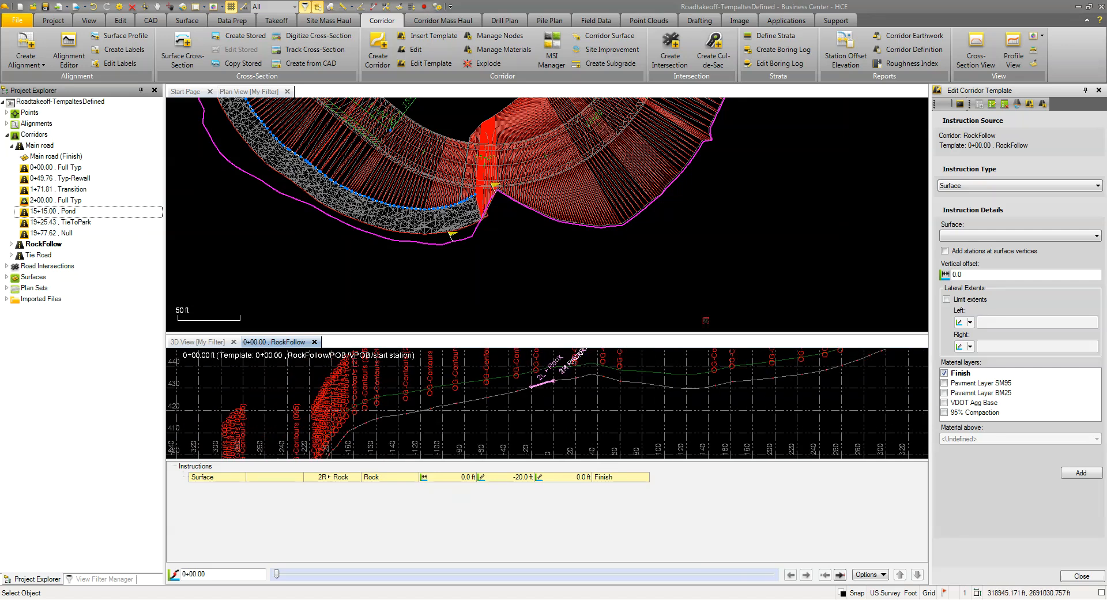
Set up a Side Slope instruction from the 2L Rock node to the Original ground target surface
{"action": "left_click", "coordinate": [960, 188]}
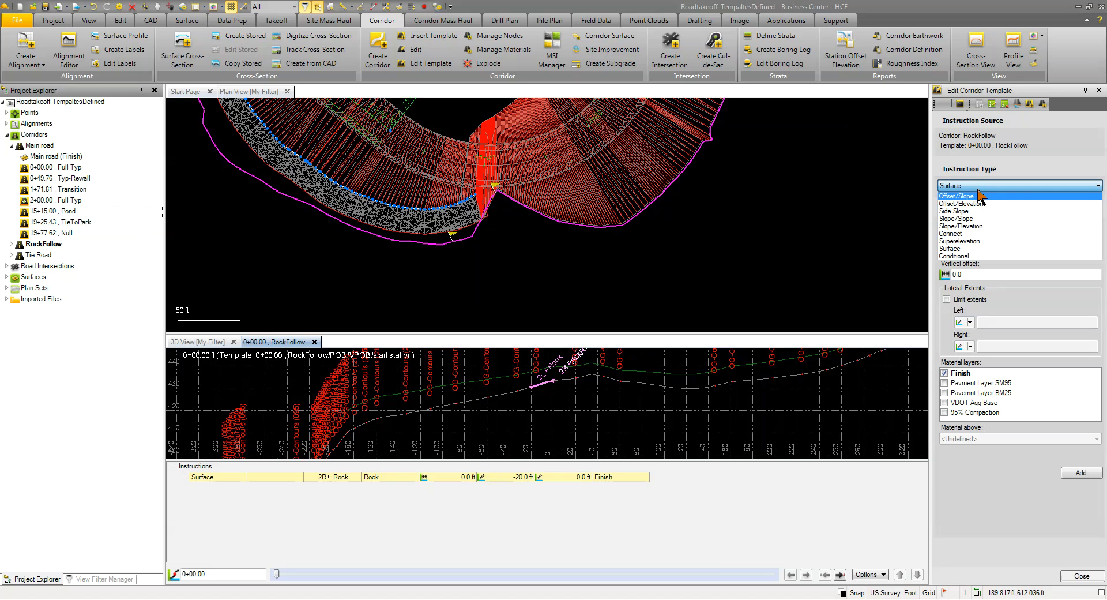
{"action": "left_click", "coordinate": [957, 211]}
{"action": "left_click", "coordinate": [979, 233]}
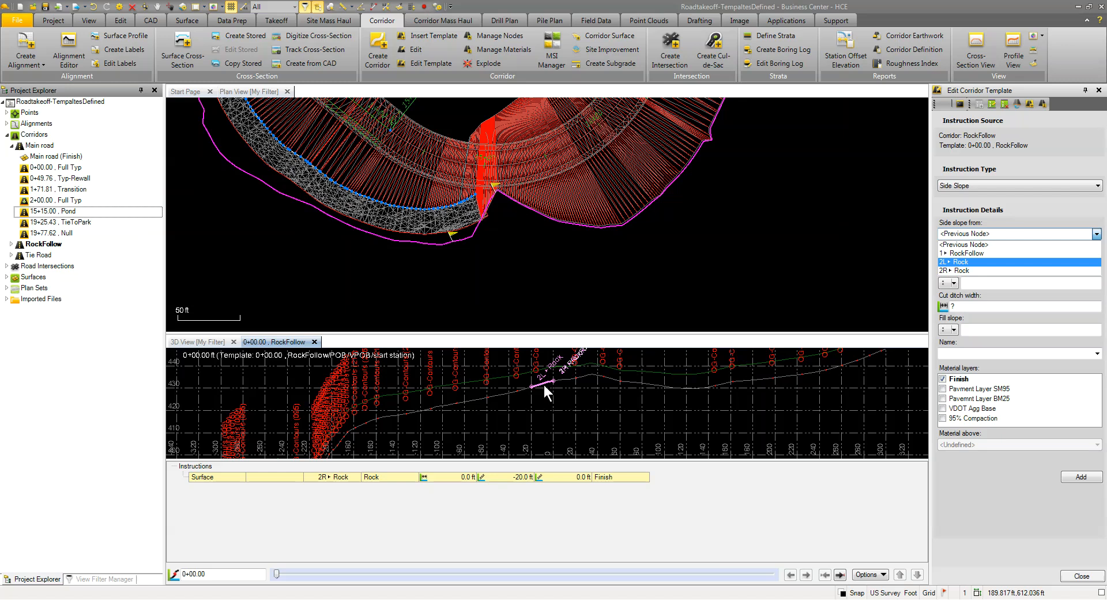
{"action": "left_click", "coordinate": [954, 262]}
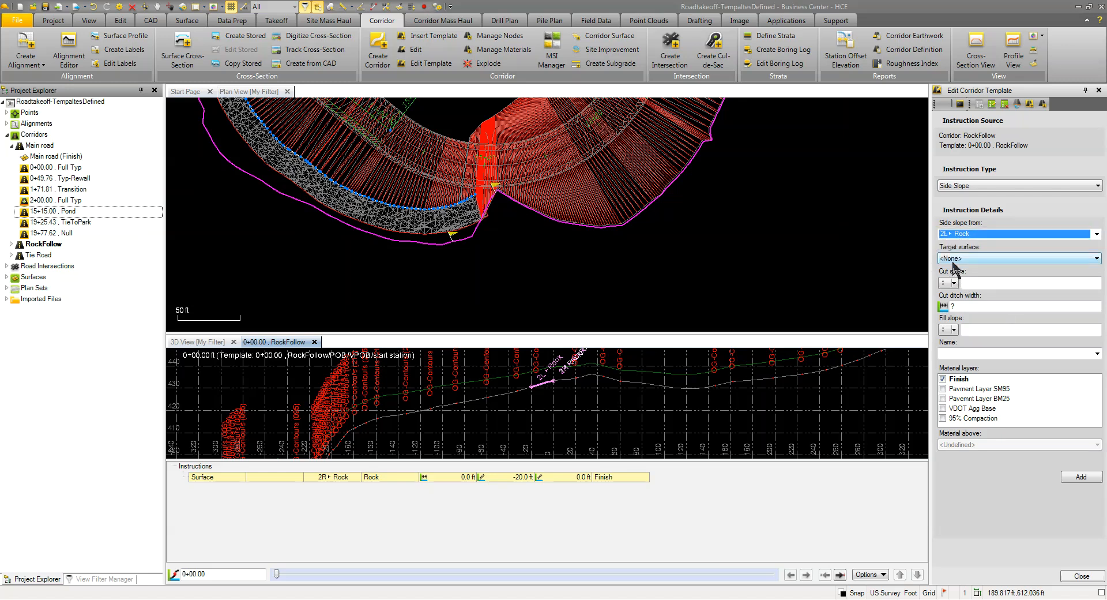
{"action": "left_click", "coordinate": [979, 261]}
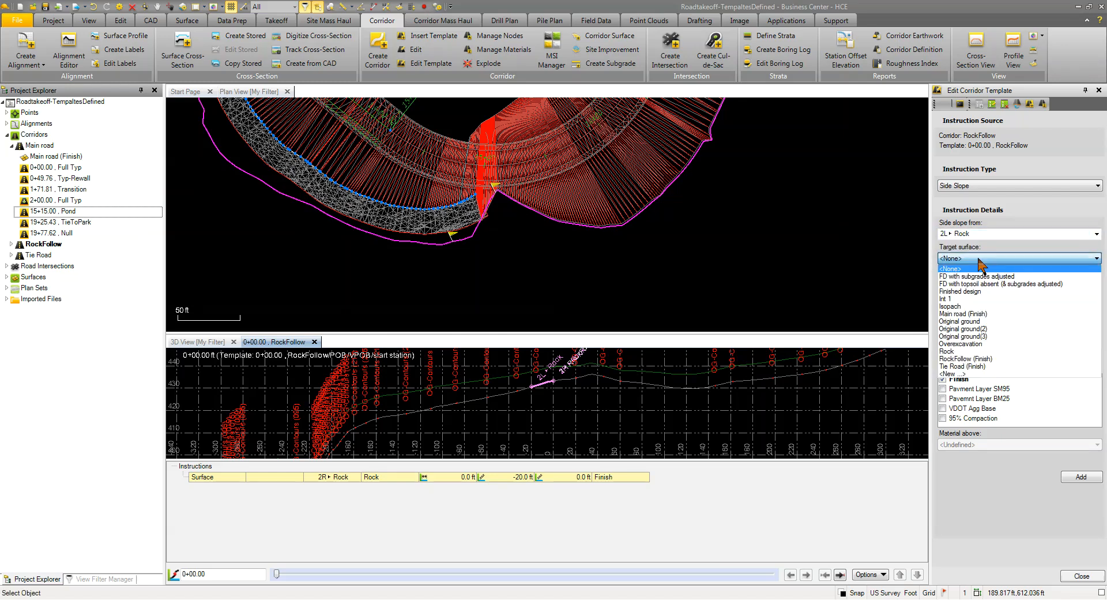
{"action": "left_click", "coordinate": [967, 321]}
Give the side slope 2:1 cut and fill slopes, a 0.0 cut ditch width and the name DL, and add it
{"action": "left_click", "coordinate": [978, 282]}
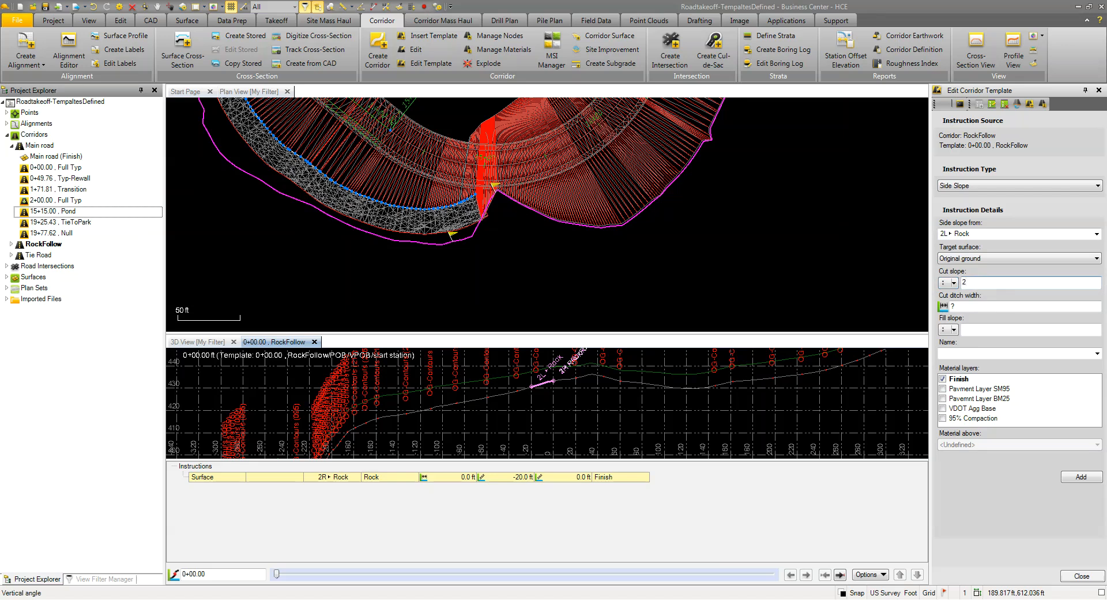
{"action": "type", "text": "2"}
{"action": "key", "text": "Tab"}
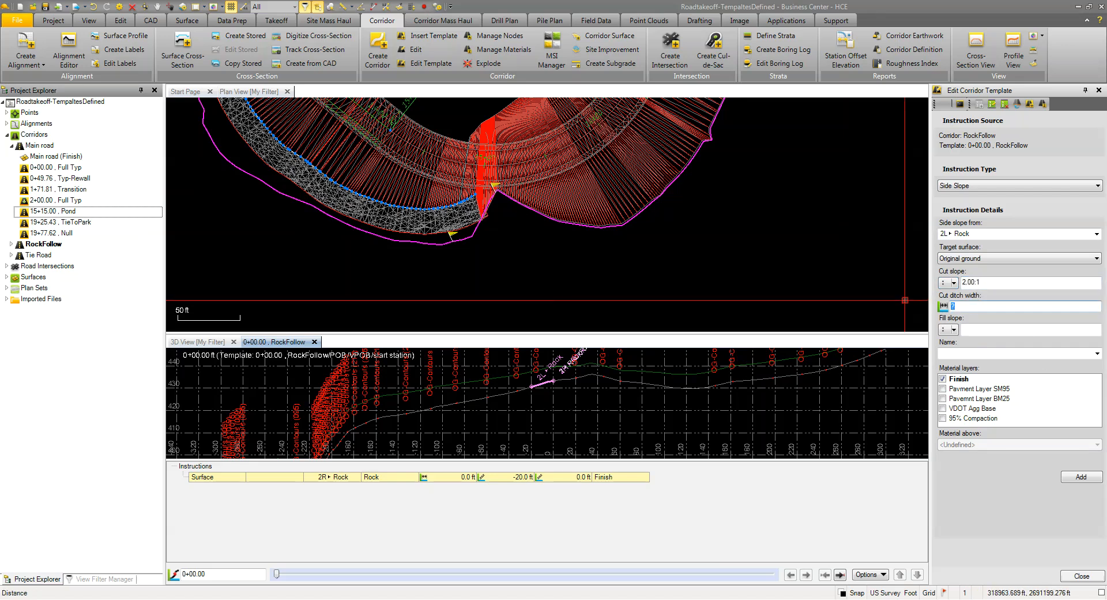
{"action": "left_click", "coordinate": [983, 333]}
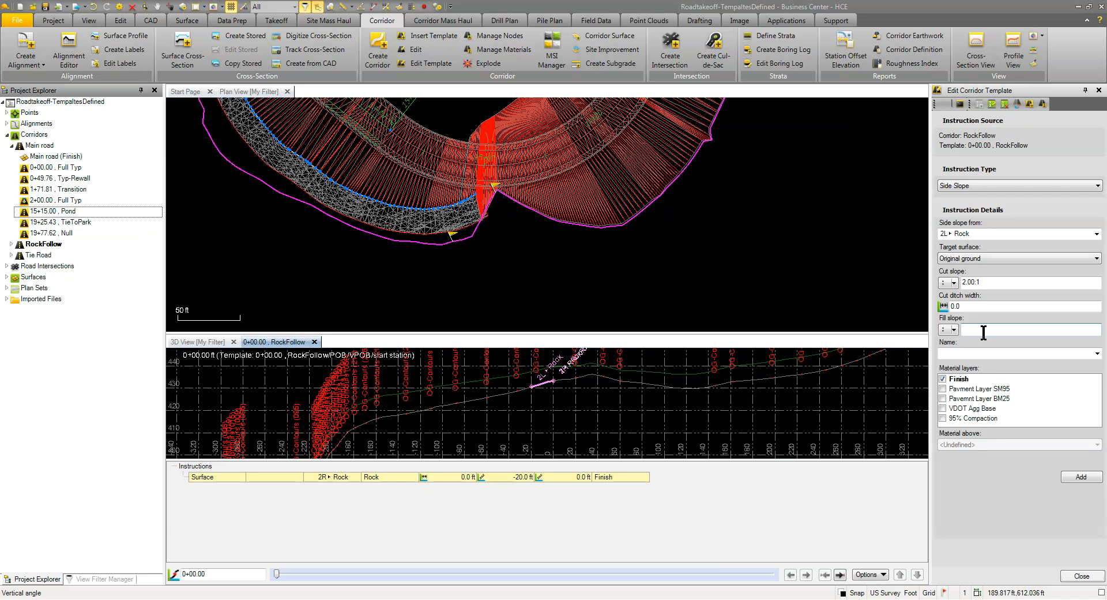
{"action": "left_click", "coordinate": [967, 353]}
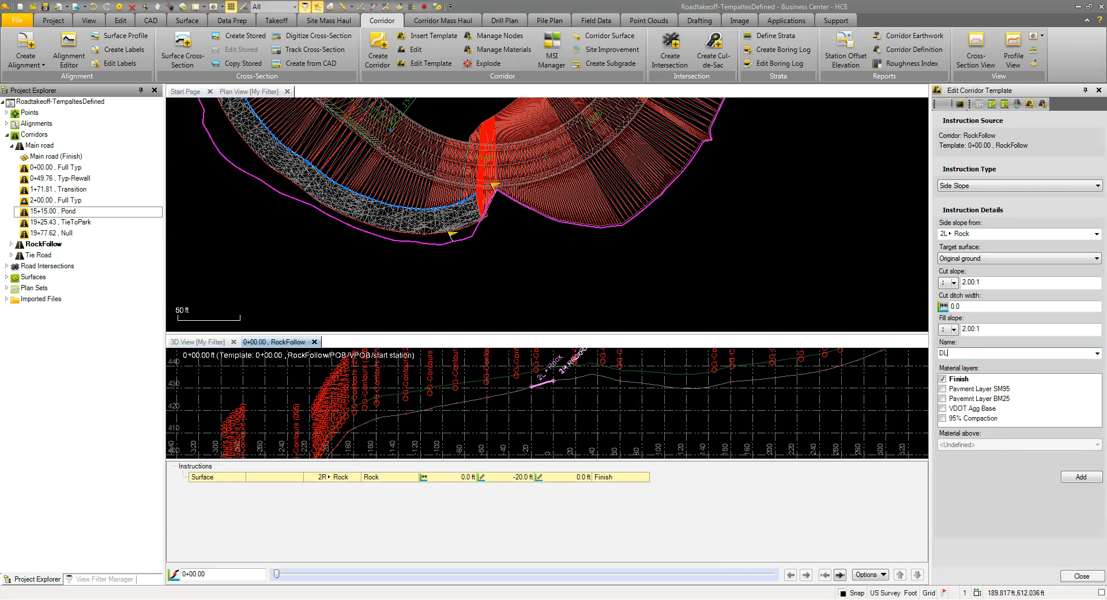
{"action": "left_click", "coordinate": [1085, 476]}
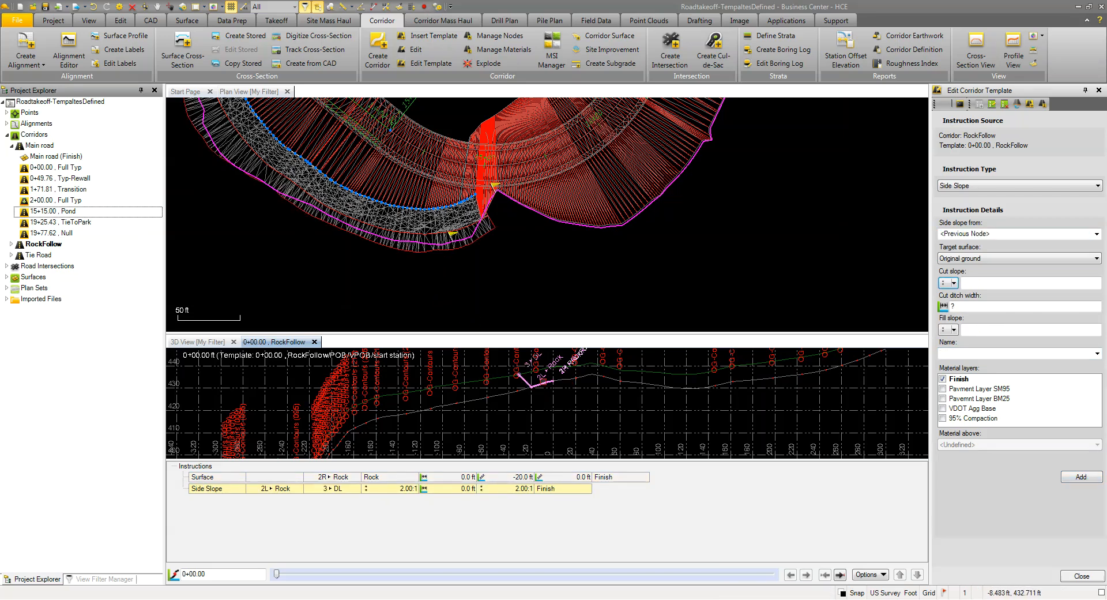
Examine the template's cross-section up to station 0+95.21 and the corridor's end near the warning flags in plan
{"action": "scroll", "coordinate": [543, 382], "scroll_direction": "up", "scroll_amount": 2}
{"action": "left_click_drag", "start_coordinate": [538, 334], "coordinate": [537, 287]}
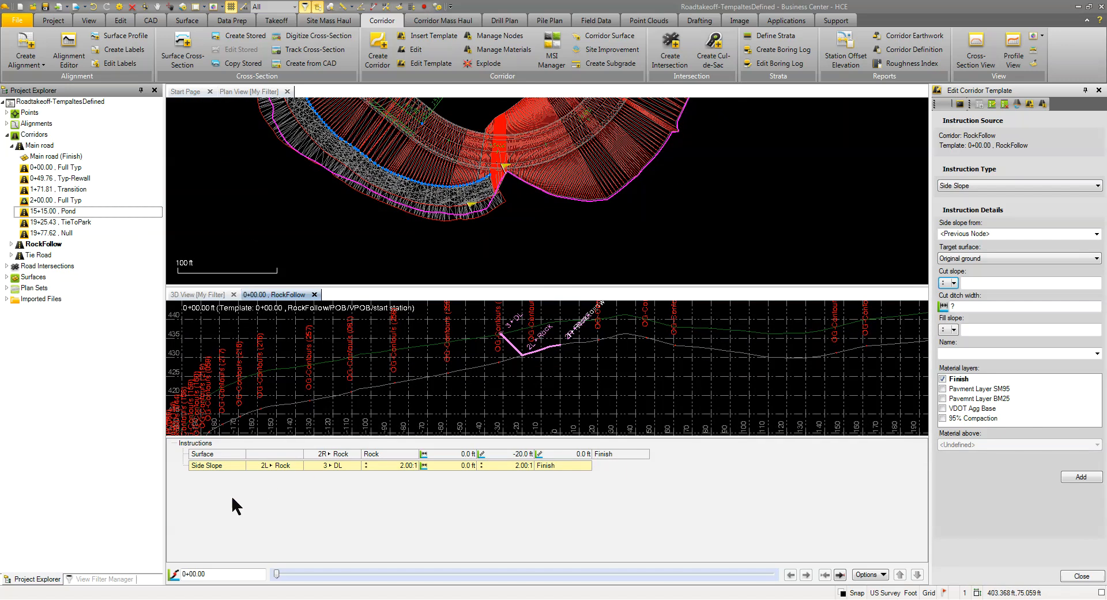
{"action": "left_click_drag", "start_coordinate": [276, 575], "coordinate": [368, 578]}
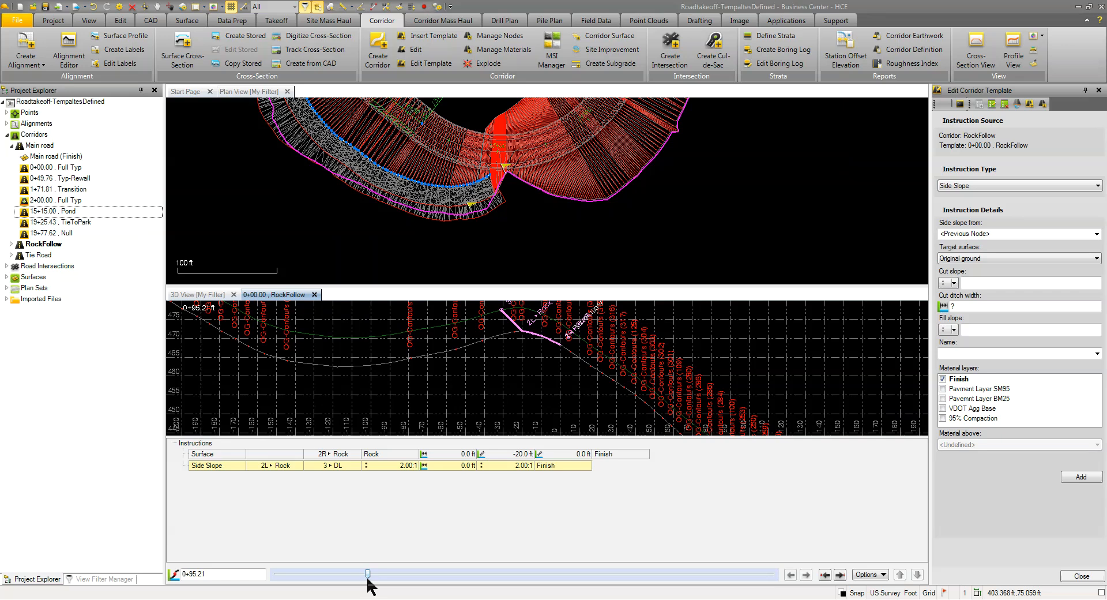
{"action": "scroll", "coordinate": [460, 337], "scroll_direction": "down", "scroll_amount": 2}
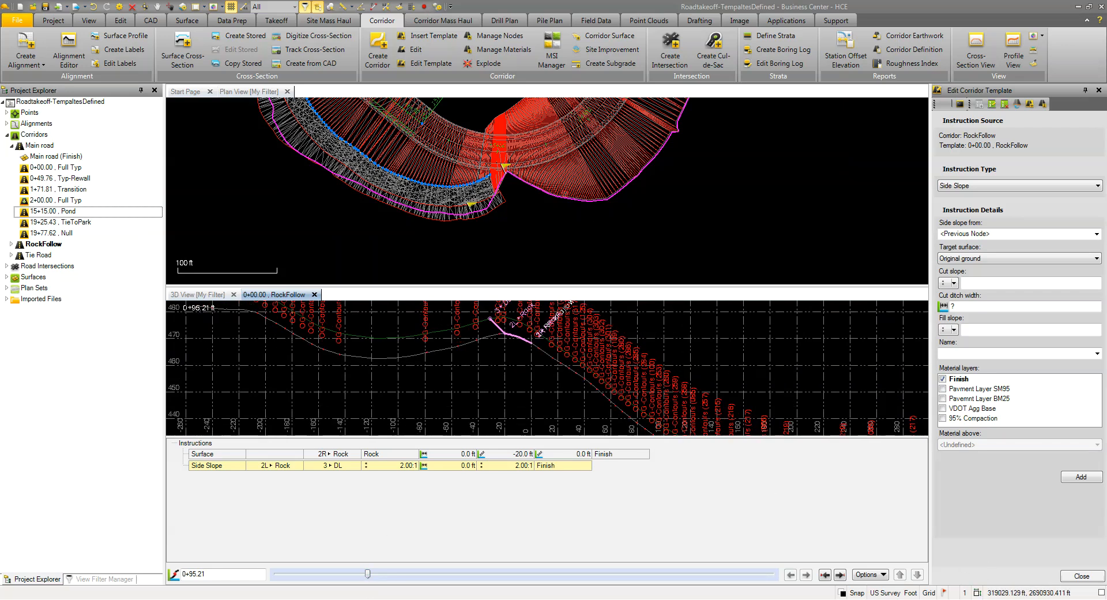
{"action": "scroll", "coordinate": [590, 226], "scroll_direction": "down", "scroll_amount": 1}
{"action": "middle_click_drag", "start_coordinate": [564, 188], "coordinate": [548, 230]}
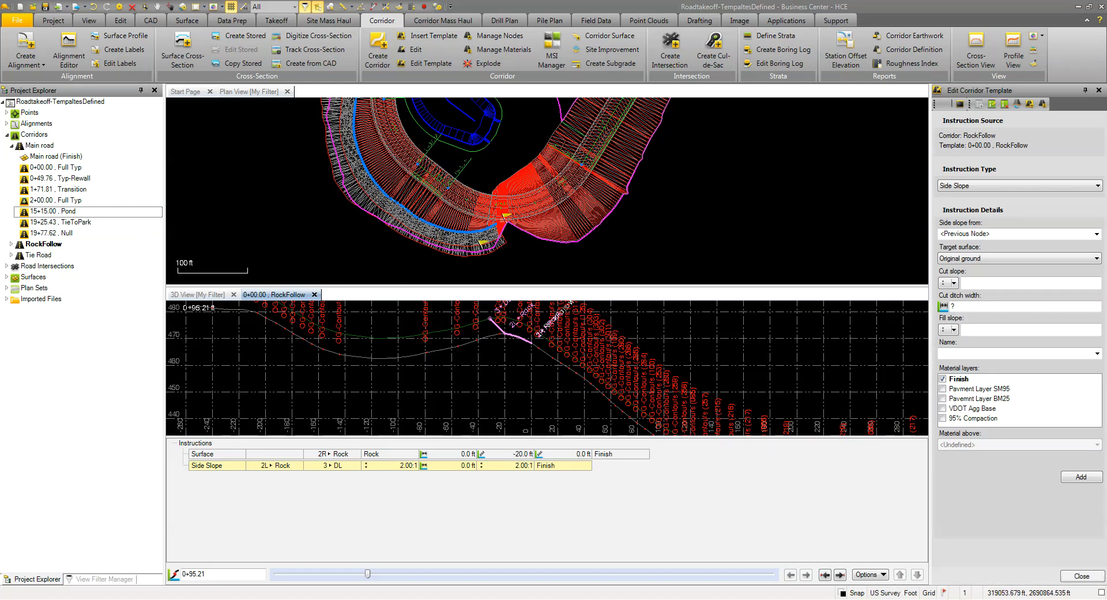
{"action": "mouse_move", "coordinate": [505, 216]}
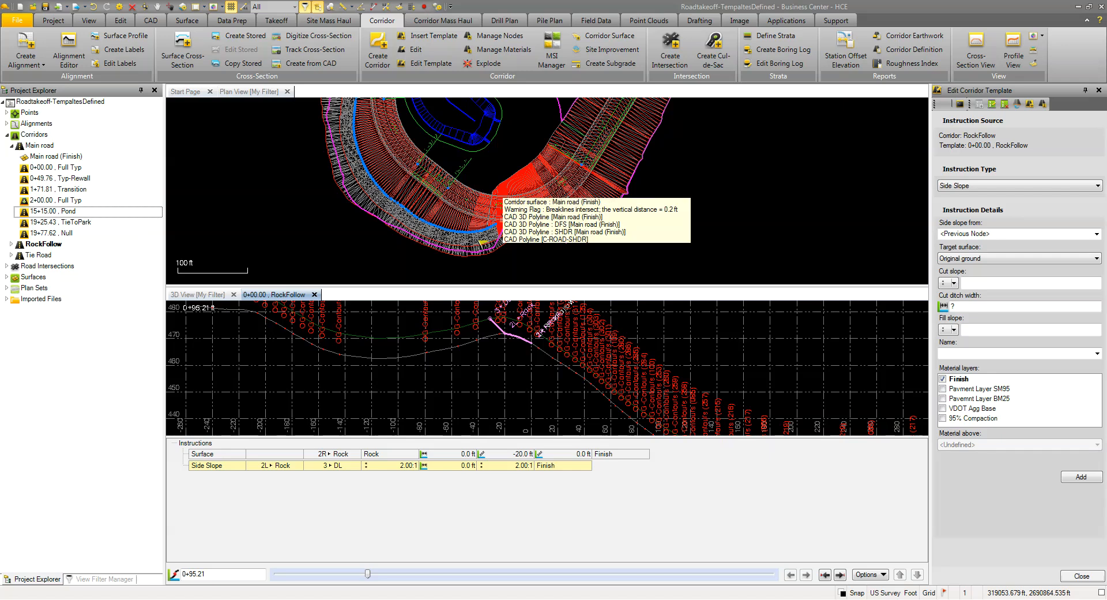